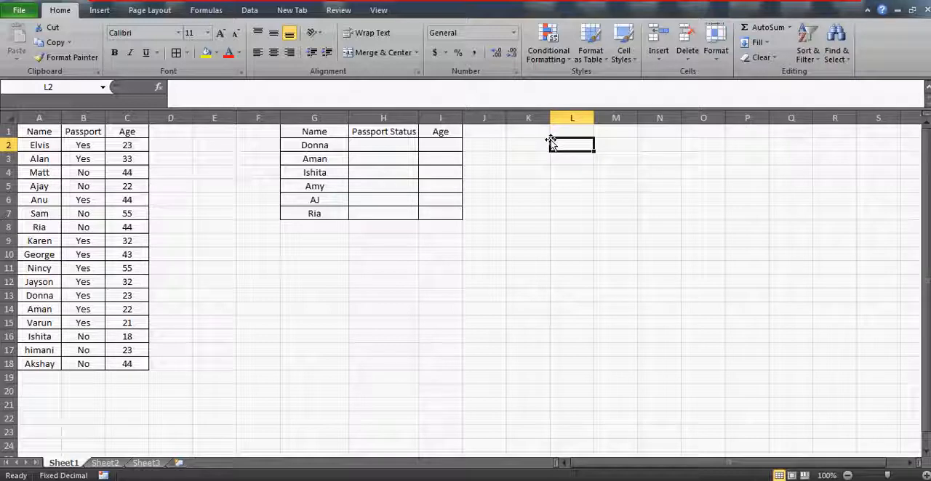
Step: Enter the note "error handlign using vlookup" in cell L2
text(error hand)
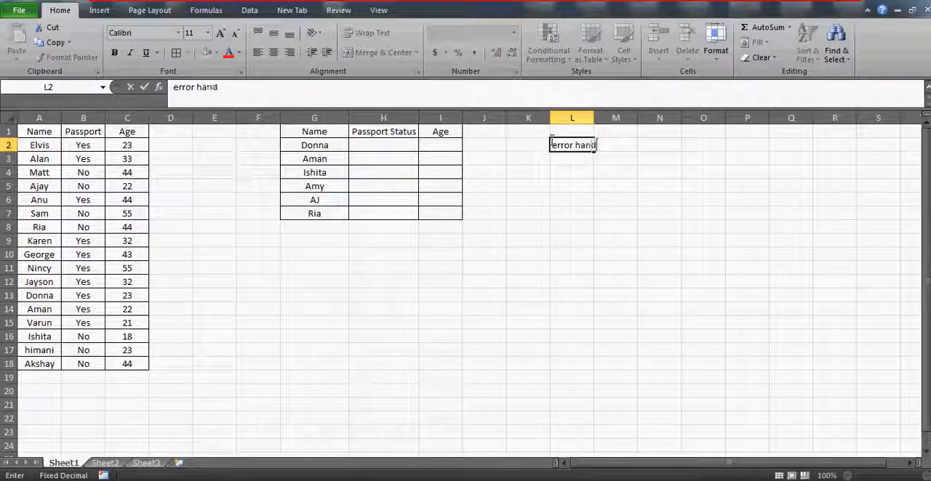
text(lign using vlookup)
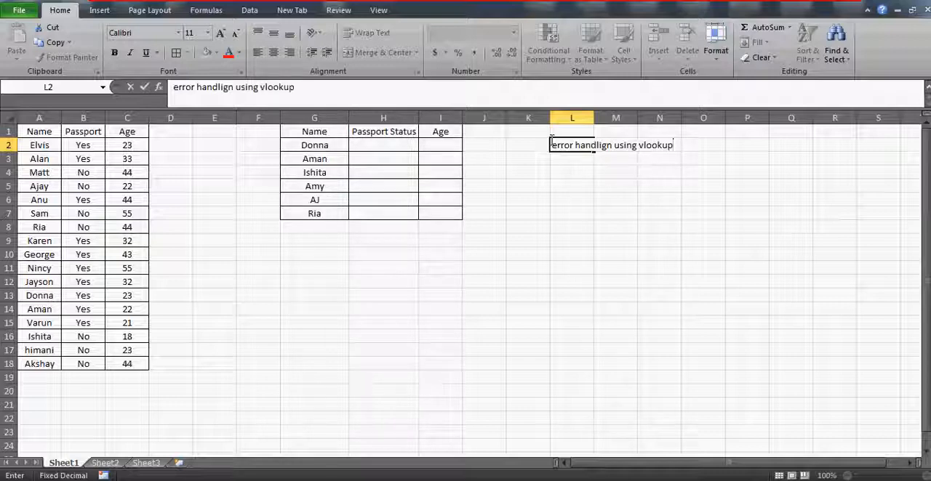
key(Return)
click(551, 143)
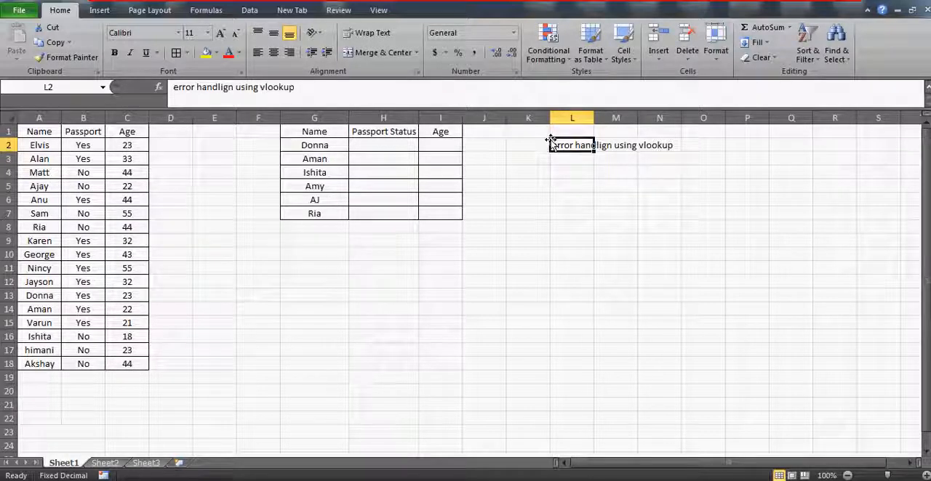
Step: Examine the source table in A1:C18 with its Name, Passport and Age columns
click(35, 132)
key(Right)
key(Left)
key(shift+Right)
key(ctrl+shift+Down)
key(shift+Right)
key(Right)
key(Left)
key(shift+Right)
key(shift+Right)
key(shift+Left)
key(shift+Left)
key(shift+Right)
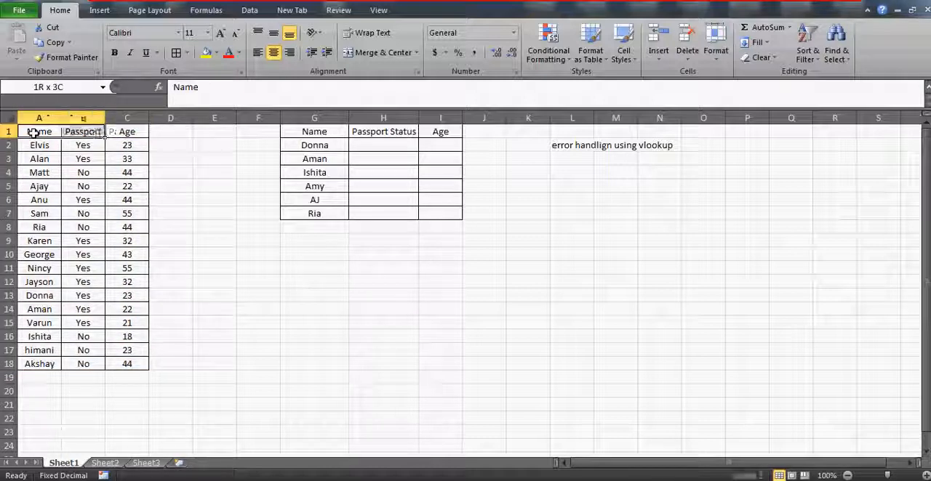
key(shift+Right)
key(ctrl+shift+Down)
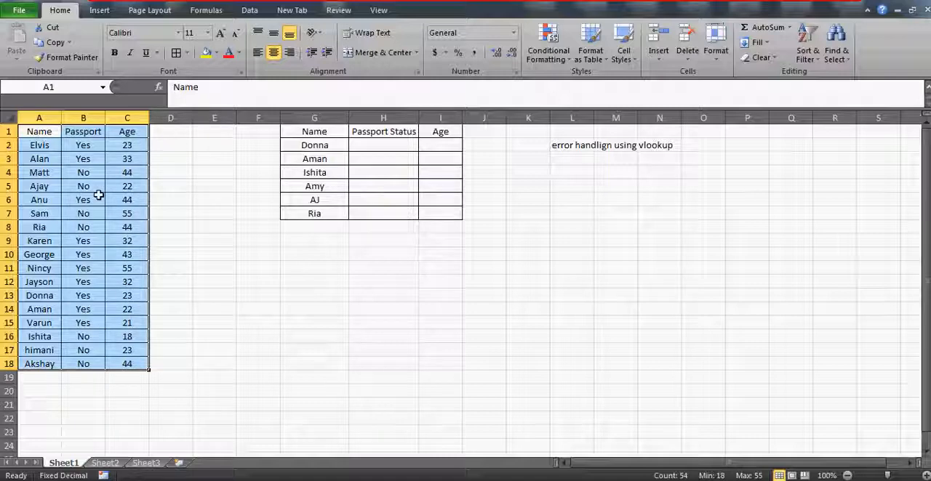
Step: Examine the headings of the second table in G1:I1 and its list of names in G2:G7 against source columns A:C
click(331, 133)
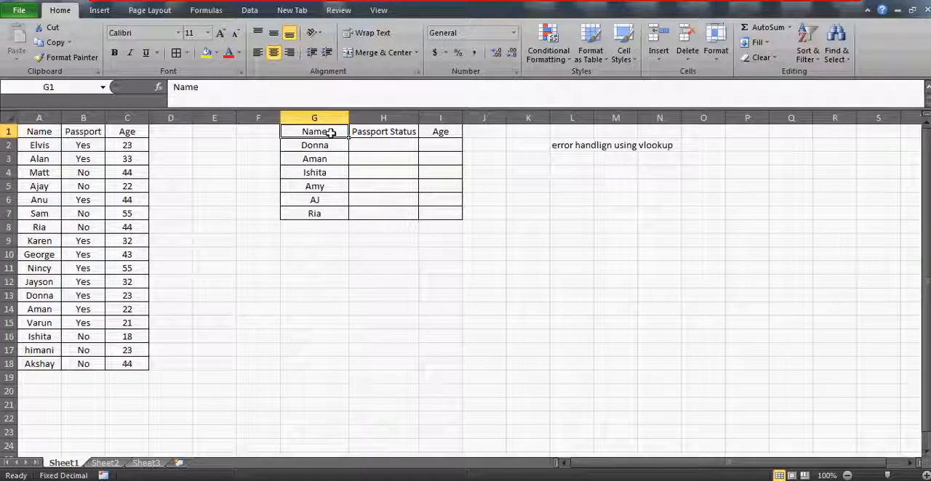
key(shift+Right)
key(shift+Right)
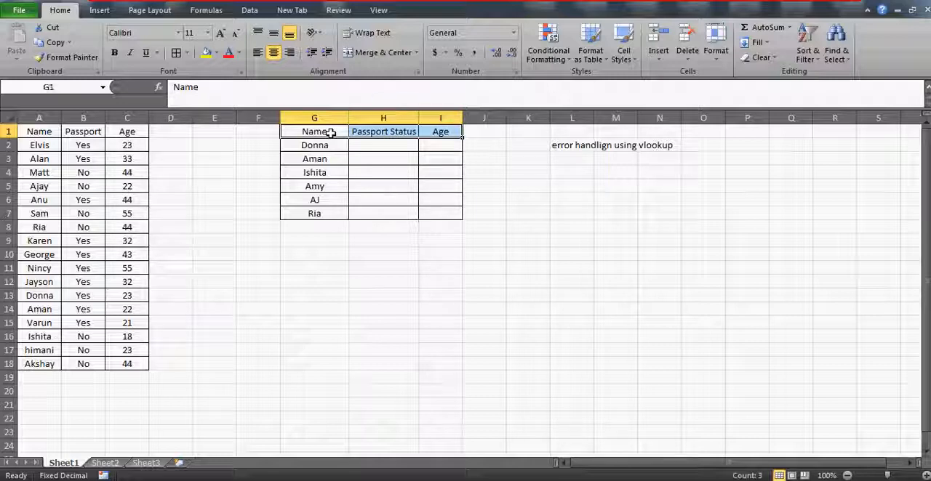
drag(51, 114, 52, 114)
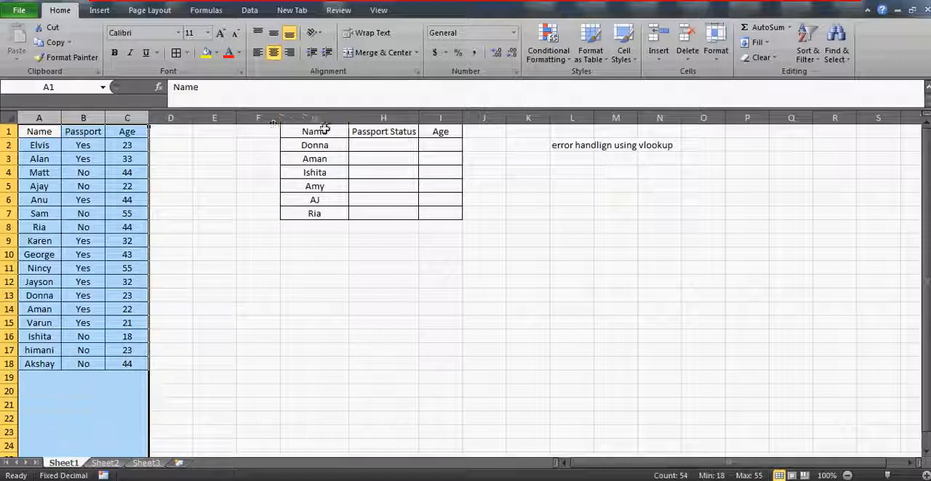
click(323, 146)
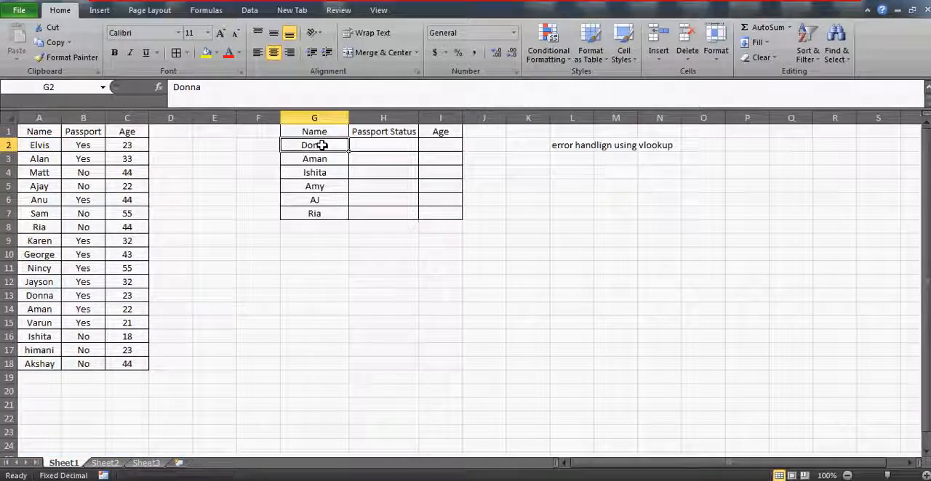
key(Up)
key(Right)
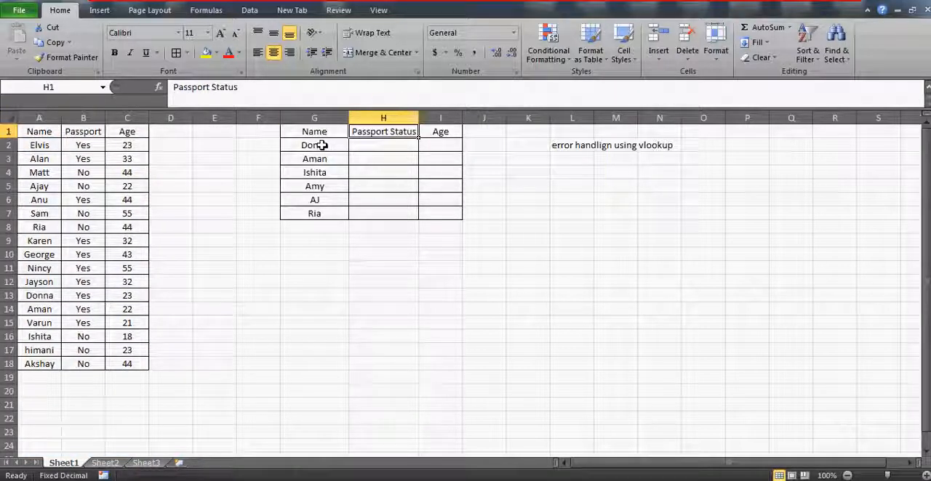
key(Left)
key(Down)
key(shift+Down)
key(shift+Down)
key(shift+Down)
key(shift+Down)
key(shift+Down)
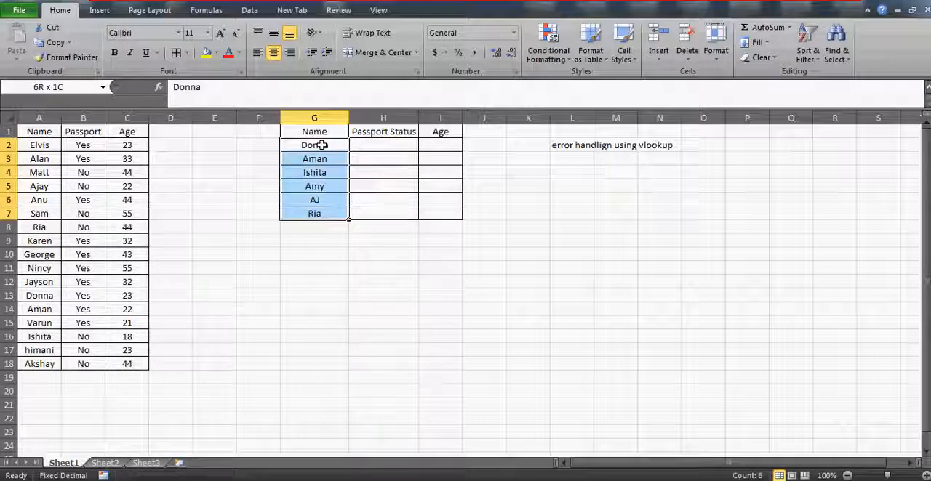
Step: Review the Name and Passport Status columns of the second table to see which cells need looked-up values
click(322, 145)
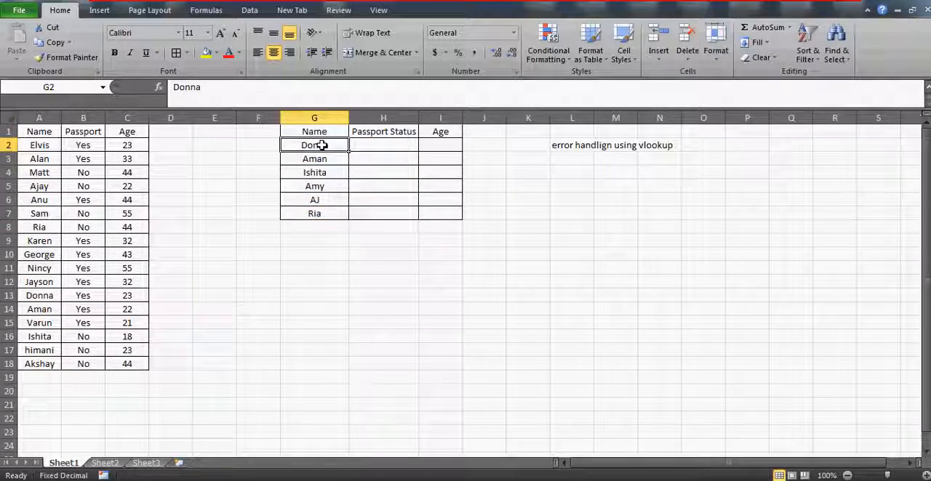
key(Right)
key(Up)
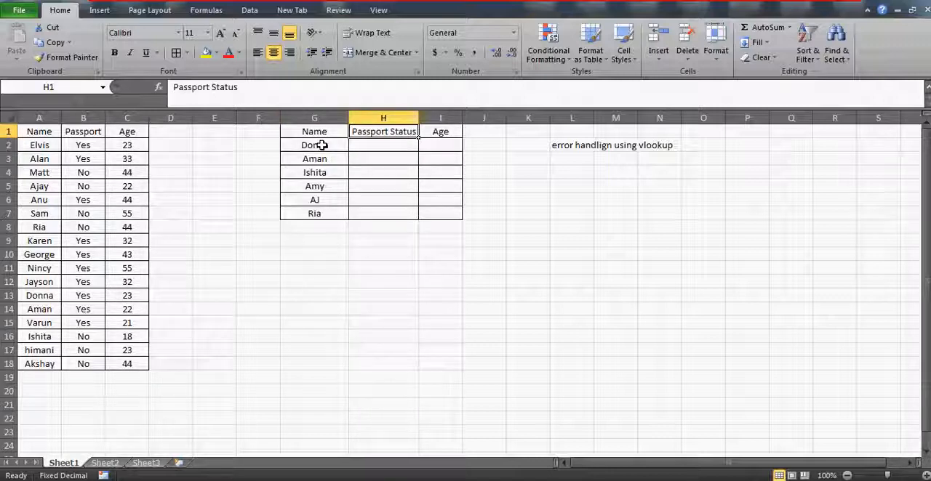
key(Left)
key(shift+Right)
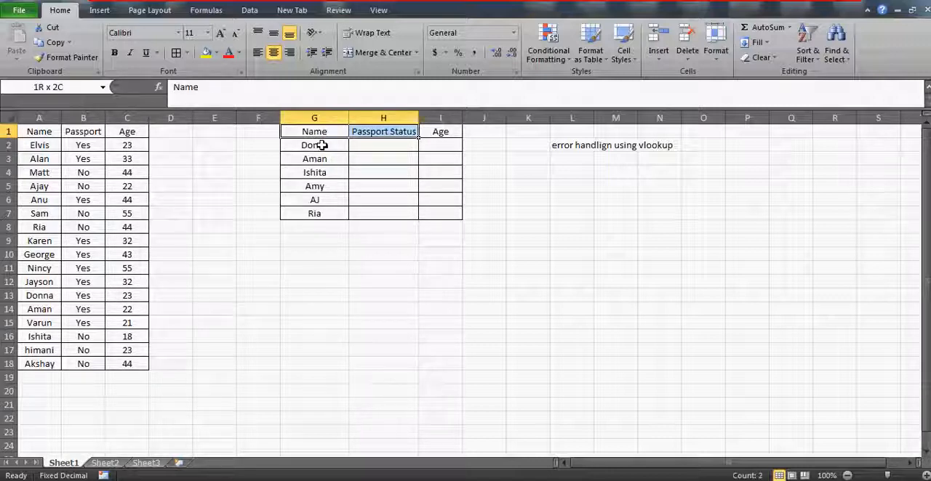
key(shift+Down)
key(shift+Down)
key(shift+Down)
key(shift+Down)
key(shift+Down)
key(shift+Down)
key(Right)
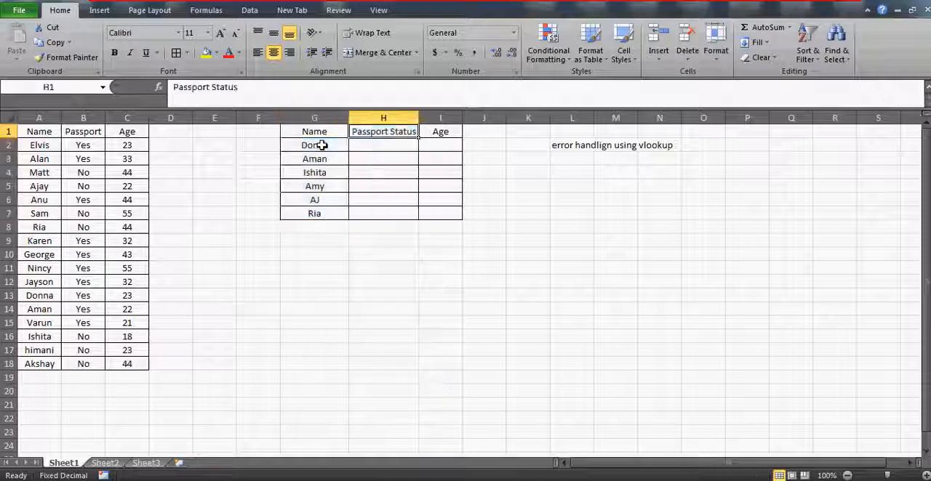
key(Left)
key(Right)
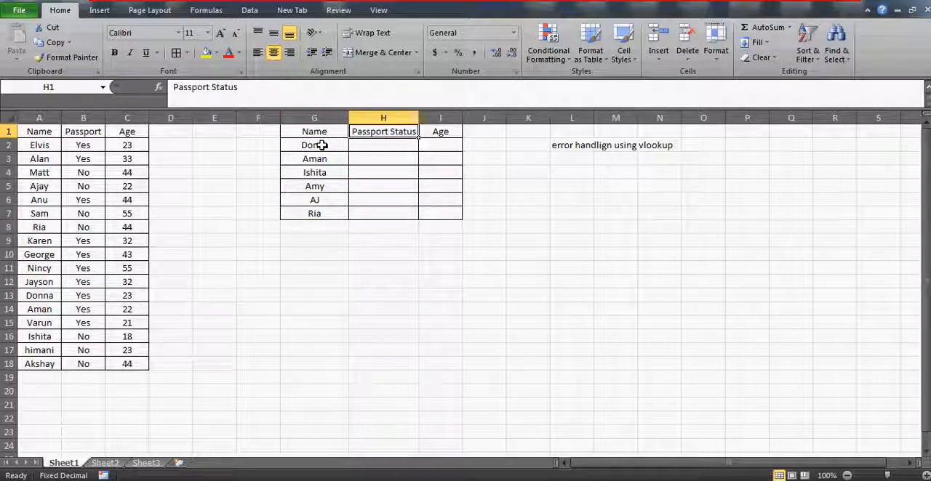
key(Left)
key(Down)
key(Down)
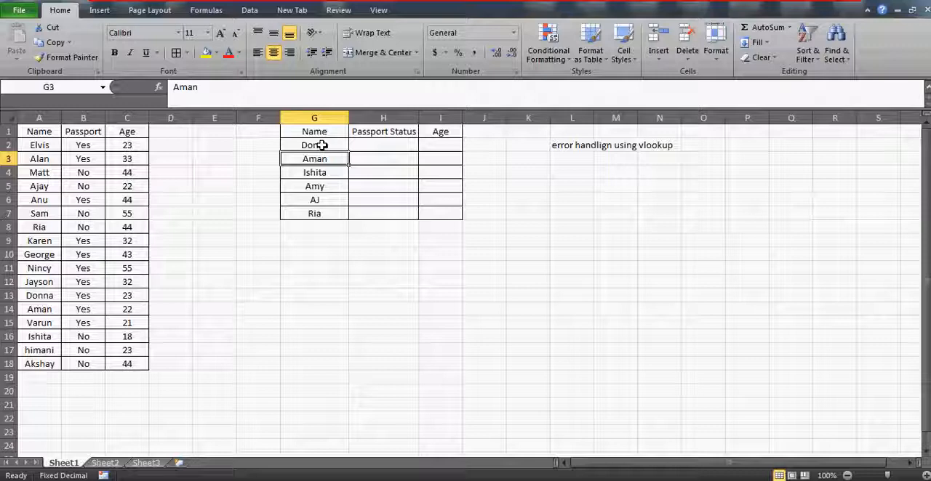
Step: Start a VLOOKUP formula in H2 with G2 as the lookup value and A1:C18 as the table array
key(Up)
key(Right)
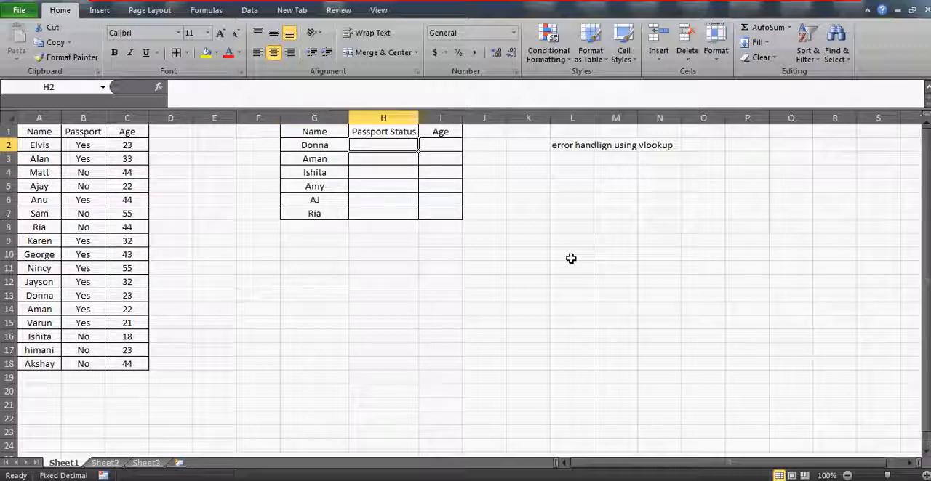
text(=vlookup)
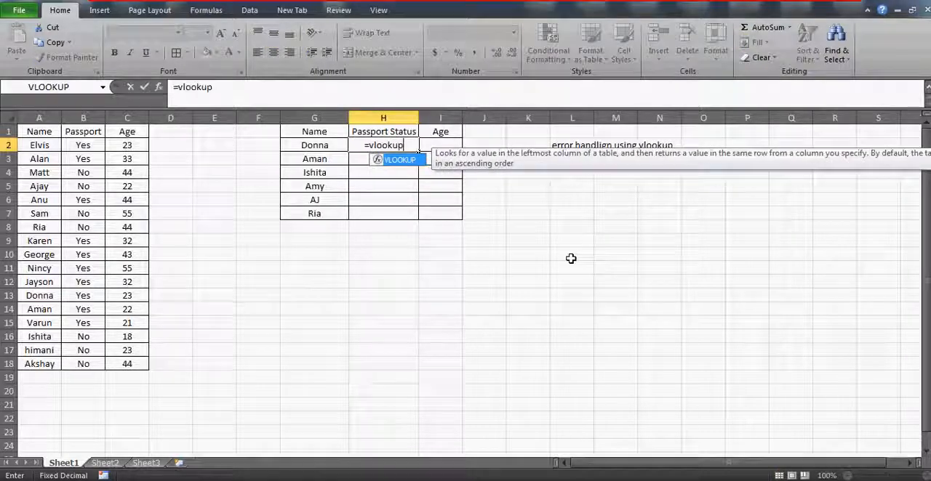
text((G2,)
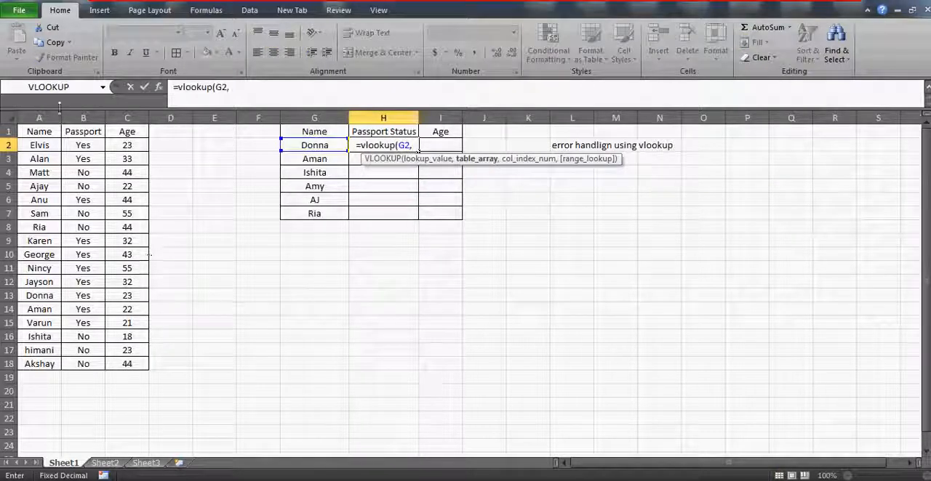
click(48, 131)
key(shift+Right)
key(shift+Right)
key(ctrl+shift+Down)
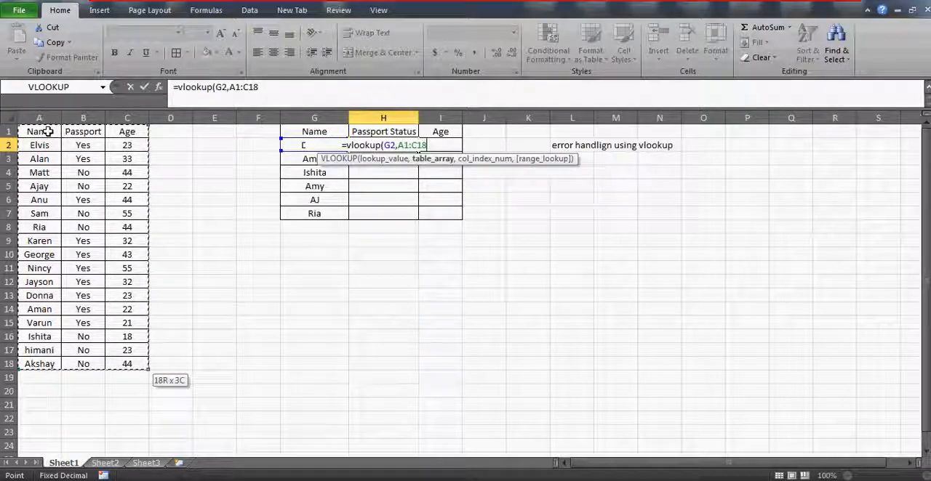
Step: Complete the H2 formula with column index 2 and range lookup 0 for an exact match
text(,)
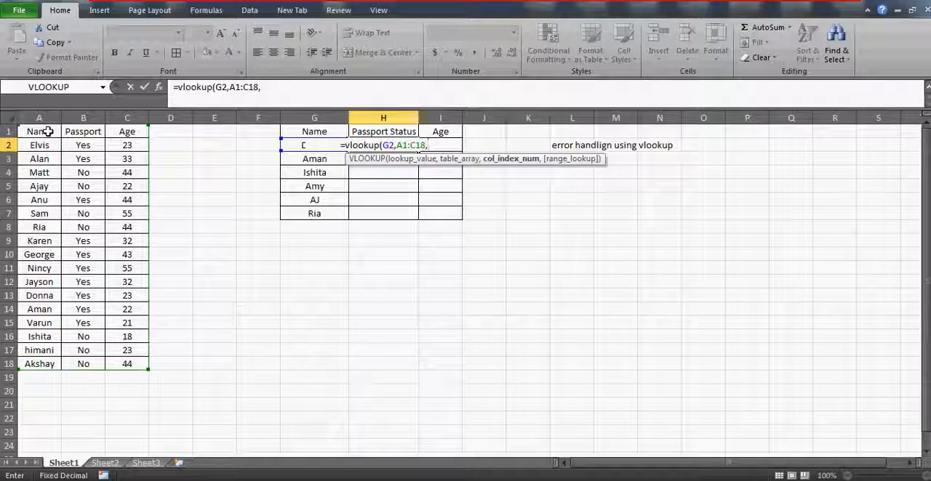
text(2,)
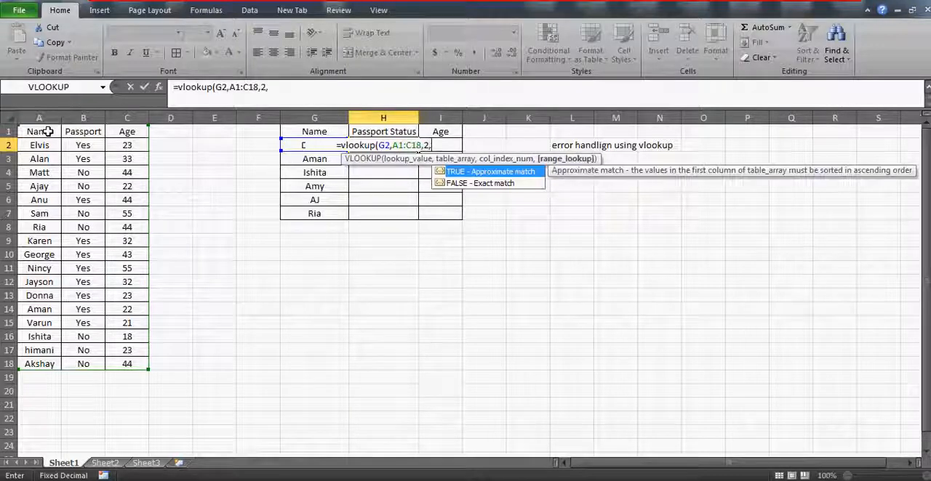
text(0)
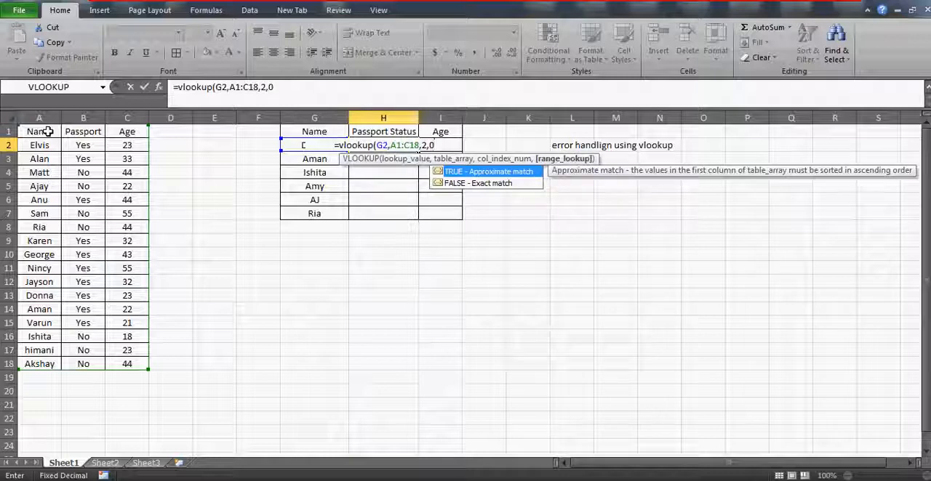
key(Return)
key(Up)
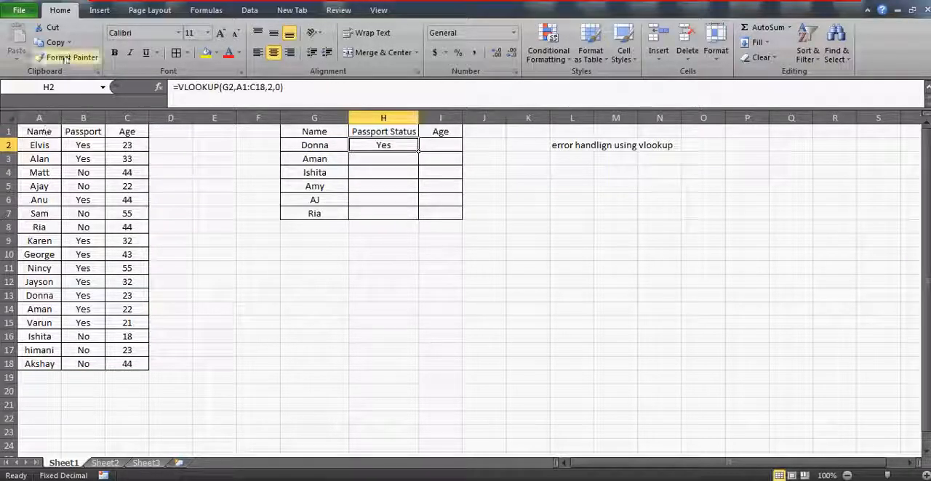
Step: Make the H2 formula's table range absolute as $A$1:$C$18 and lock only the lookup value's column as $G2
click(244, 88)
key(F4)
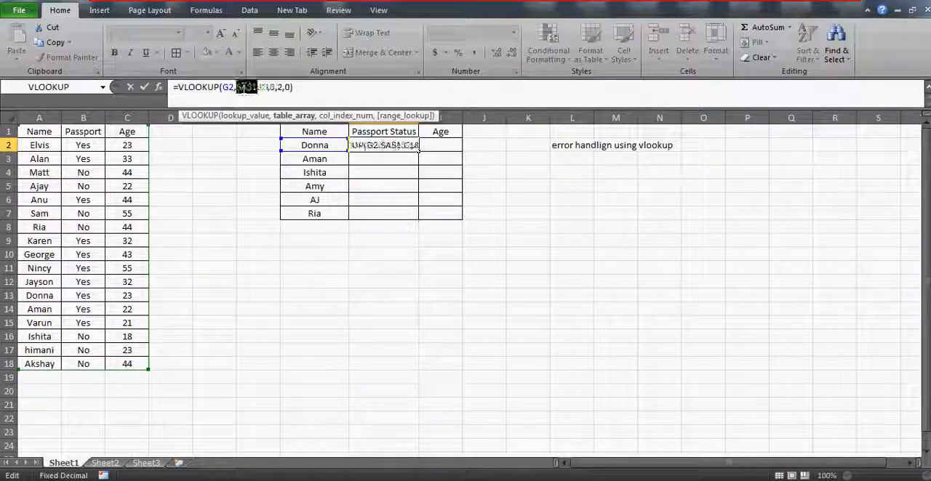
click(269, 88)
key(F4)
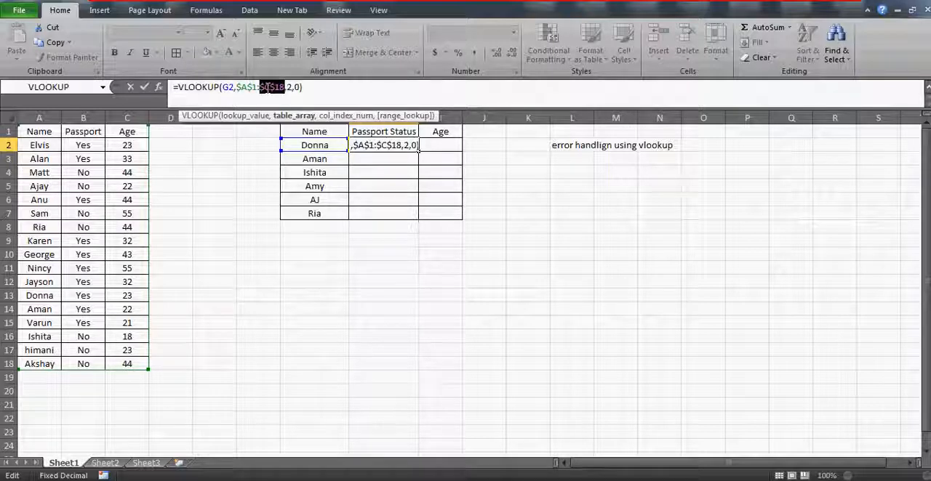
click(228, 87)
key(F4)
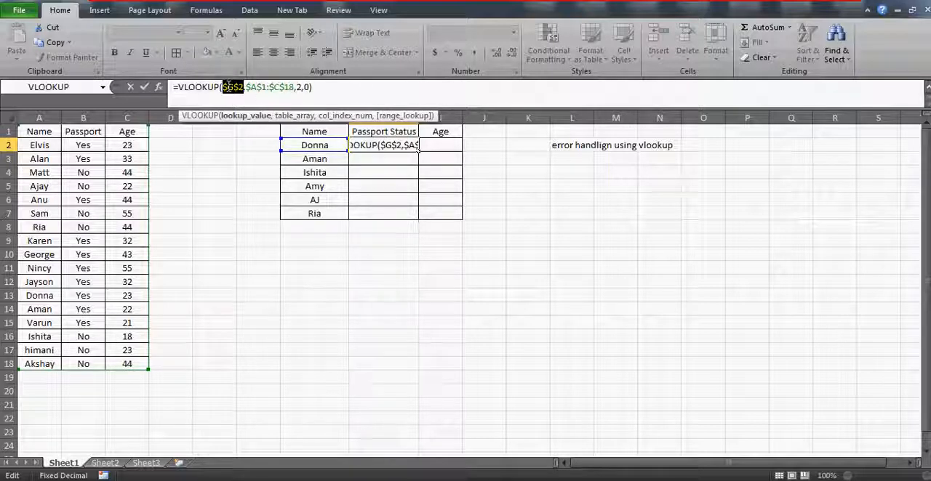
key(F4)
key(F4)
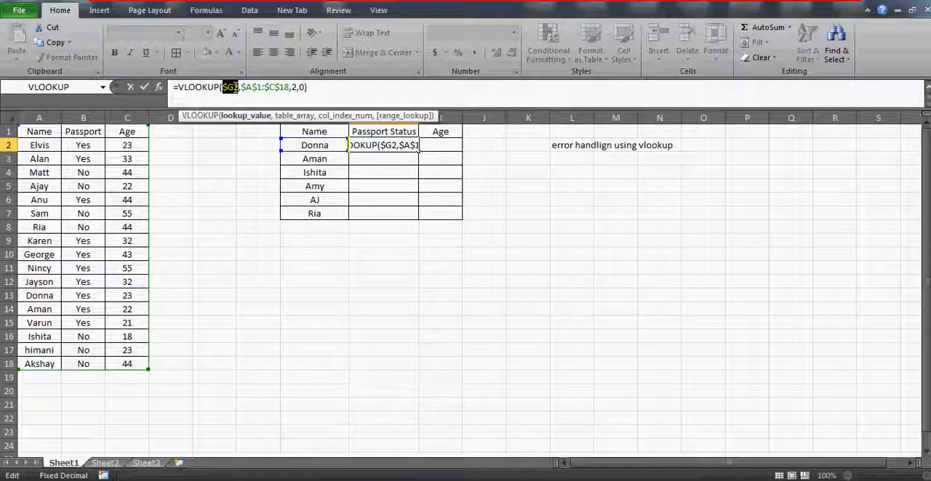
Step: Review the lookup value, table array, column index and range lookup arguments, and commit the edited formula in H2
click(231, 86)
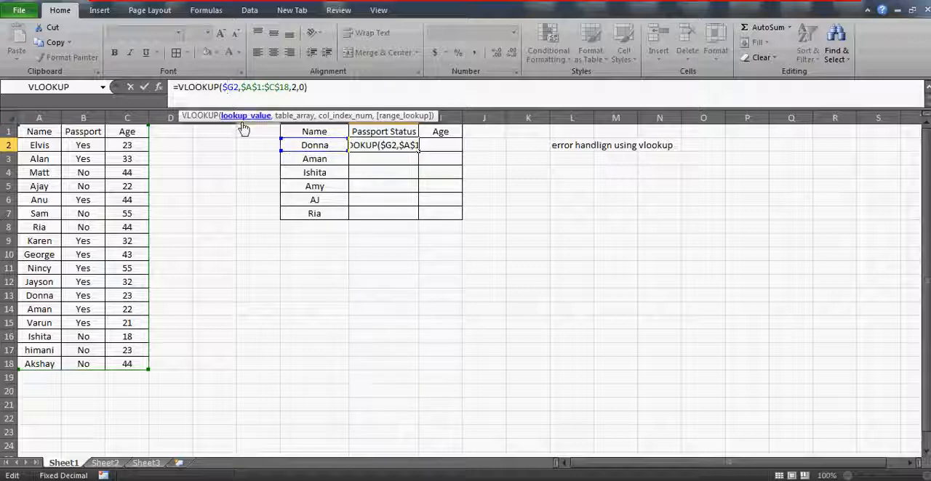
click(258, 87)
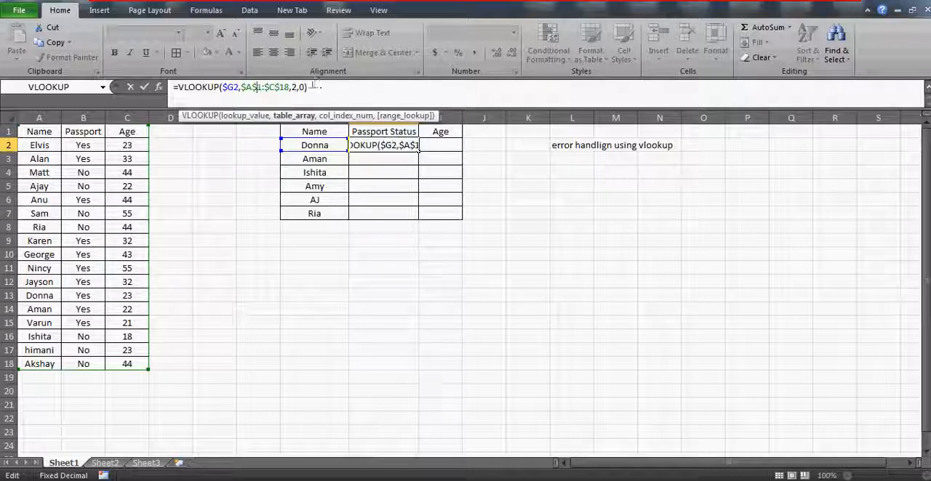
click(295, 87)
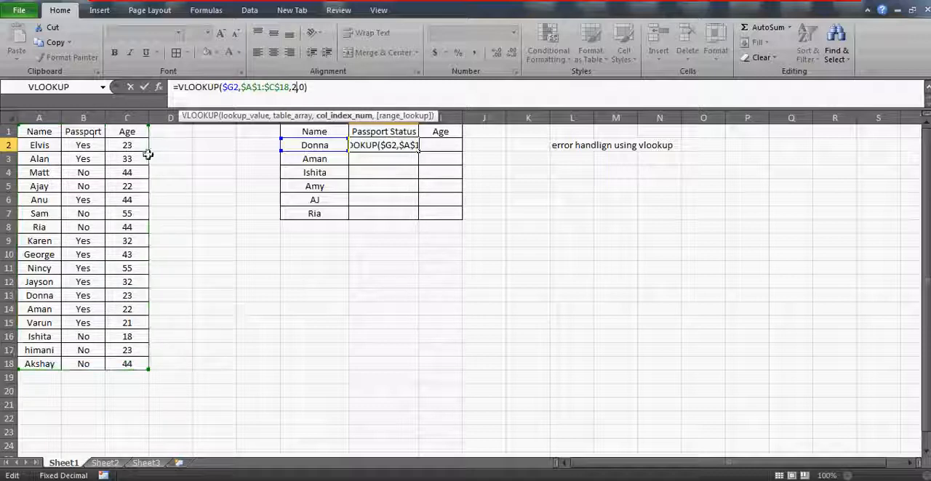
click(302, 88)
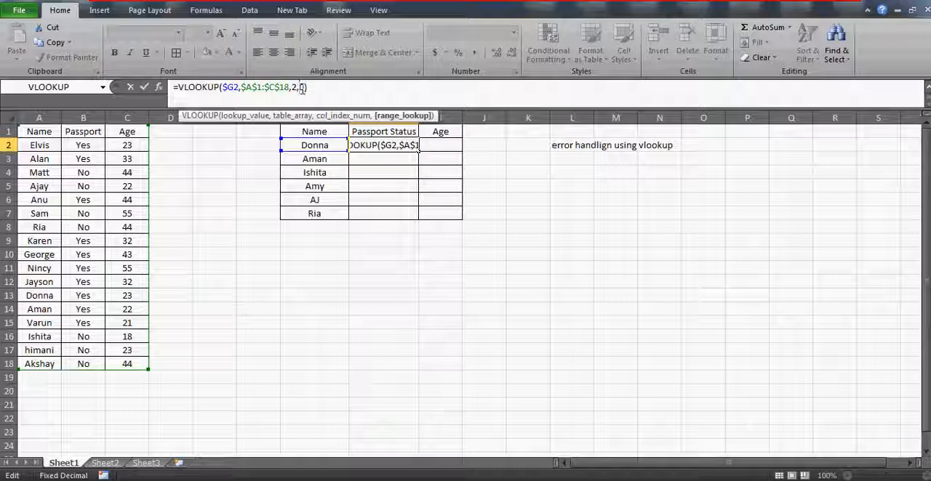
click(229, 86)
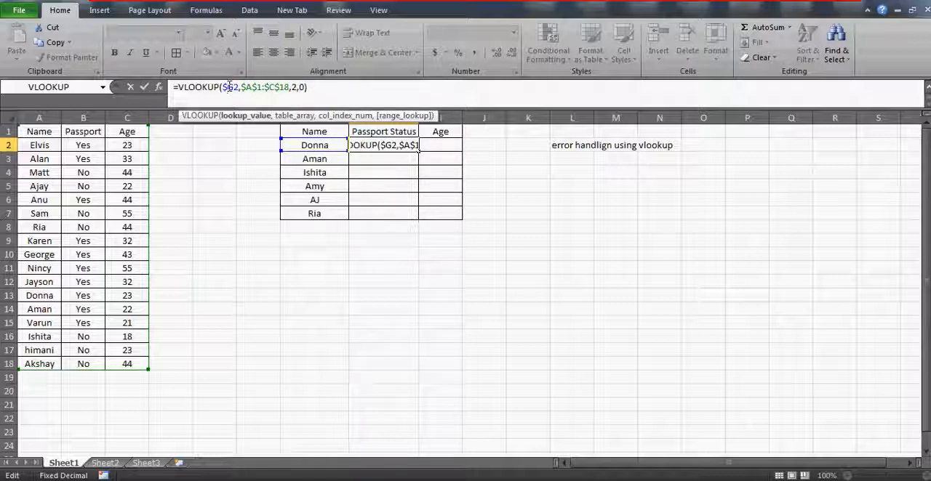
key(Return)
key(Up)
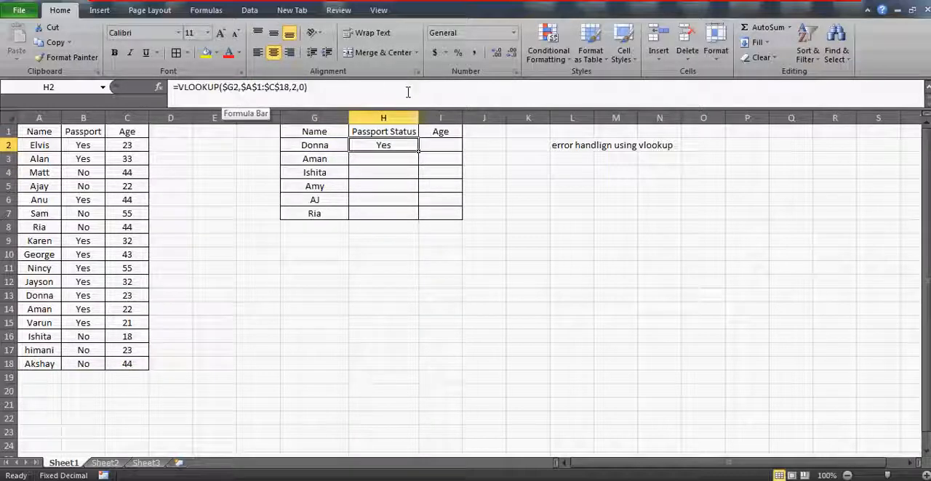
Step: Copy the H2 VLOOKUP formula to I2 and change its column index to 3 for the age
drag(419, 151, 451, 147)
click(298, 86)
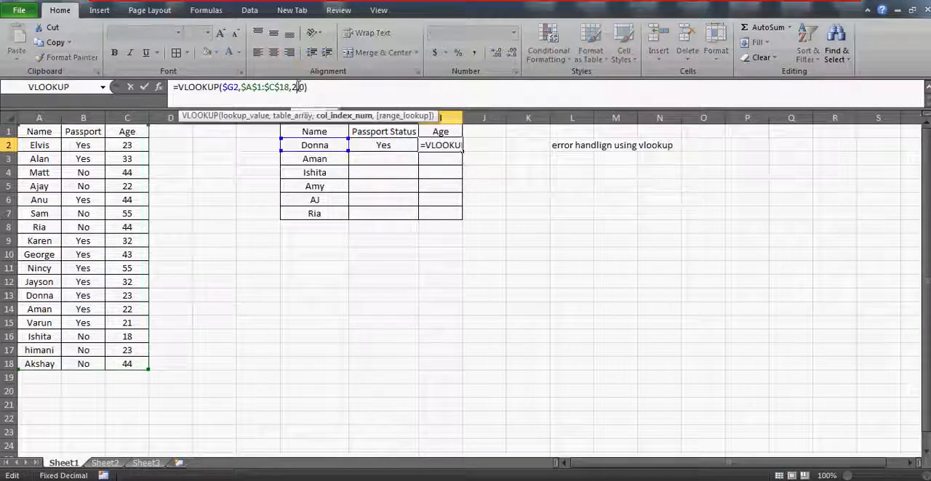
key(BackSpace)
text(3)
key(Return)
Step: Fill the Passport Status and Age formulas from row 2 down through H7:I7
key(Left)
key(Left)
key(Down)
key(Down)
key(Down)
key(Down)
key(Right)
key(shift+Right)
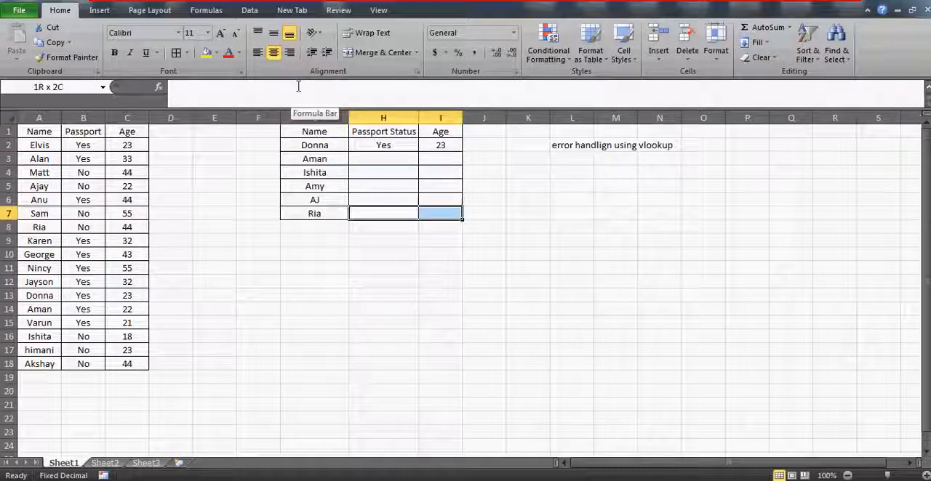
key(ctrl+shift+Up)
key(ctrl+d)
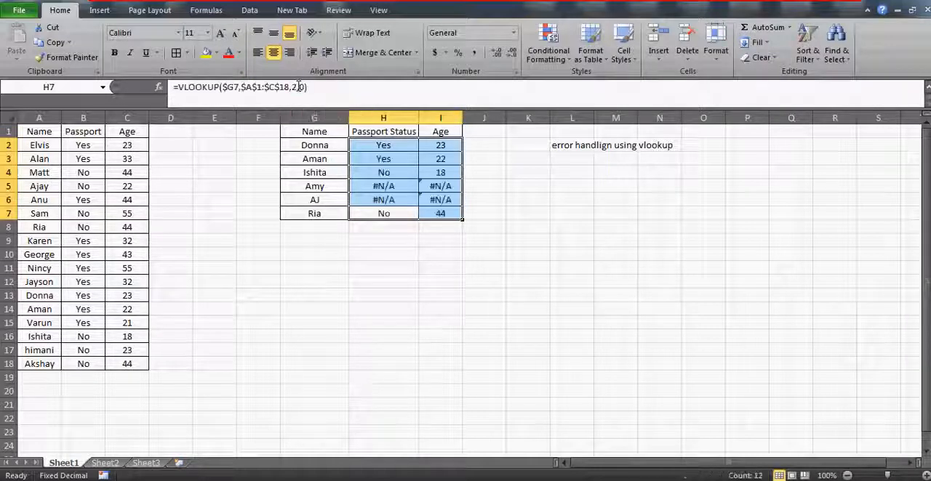
Step: Check the filled formulas in column H and compare the results in H5:I5 with the lookup name in G5
key(Down)
key(Up)
key(Up)
key(Up)
key(Up)
key(Up)
key(Up)
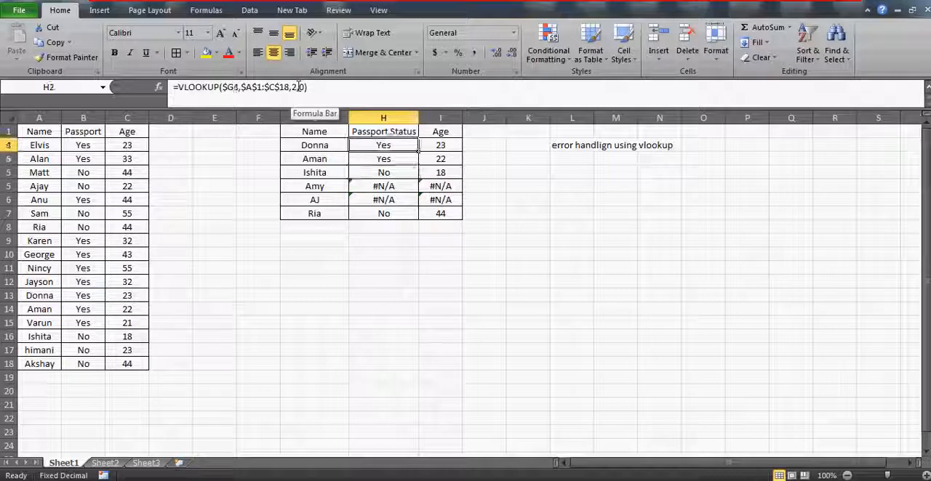
key(Down)
key(Down)
key(Down)
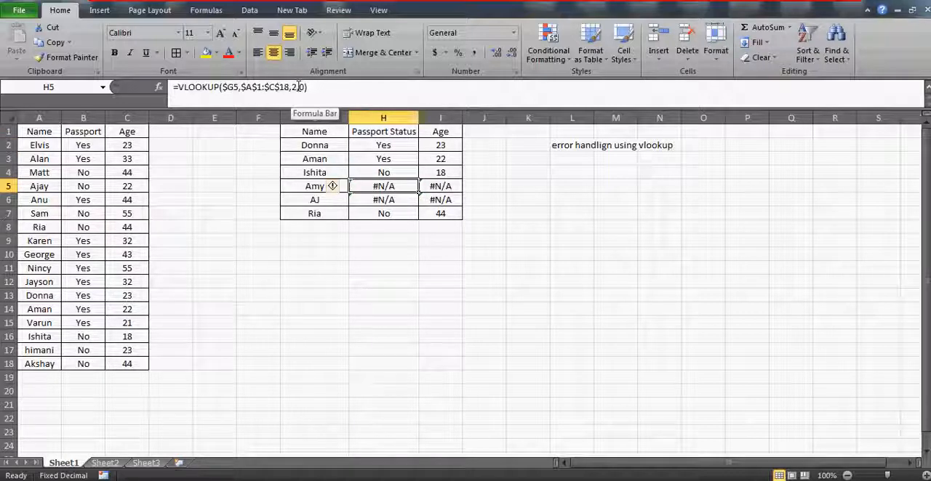
key(Left)
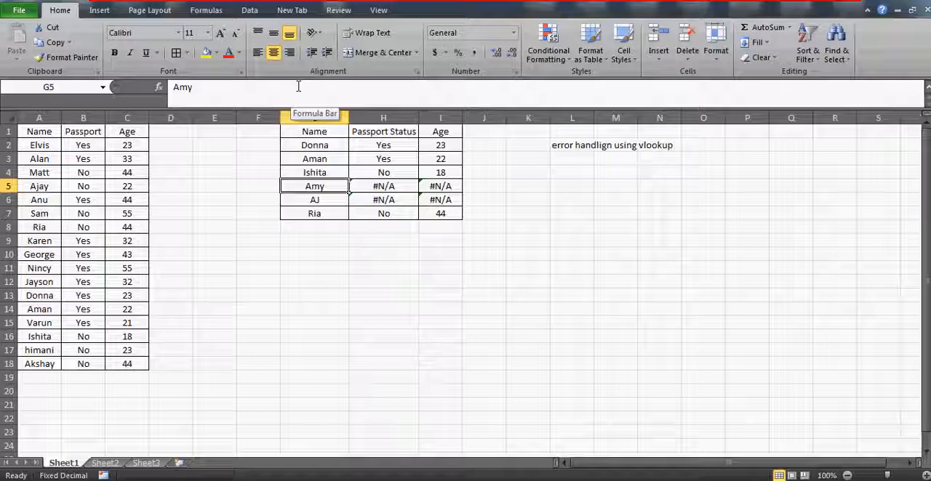
key(Right)
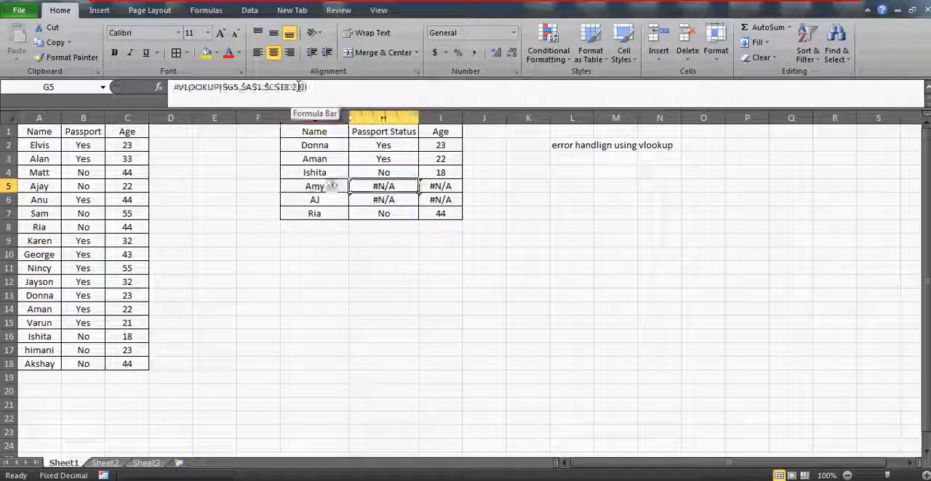
key(Right)
key(Left)
key(Left)
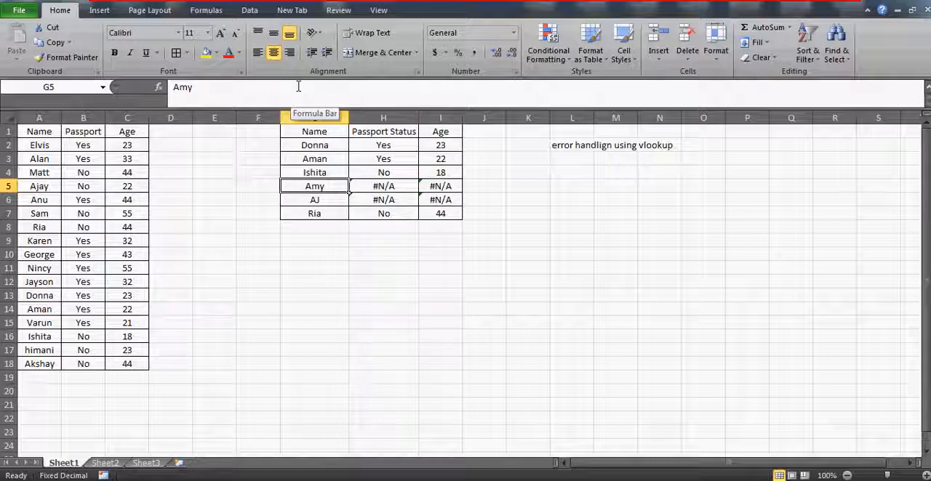
Step: Look for the G5 name in the source list A1:A18, then review the H5 and H2 formulas
click(56, 131)
key(ctrl+shift+Down)
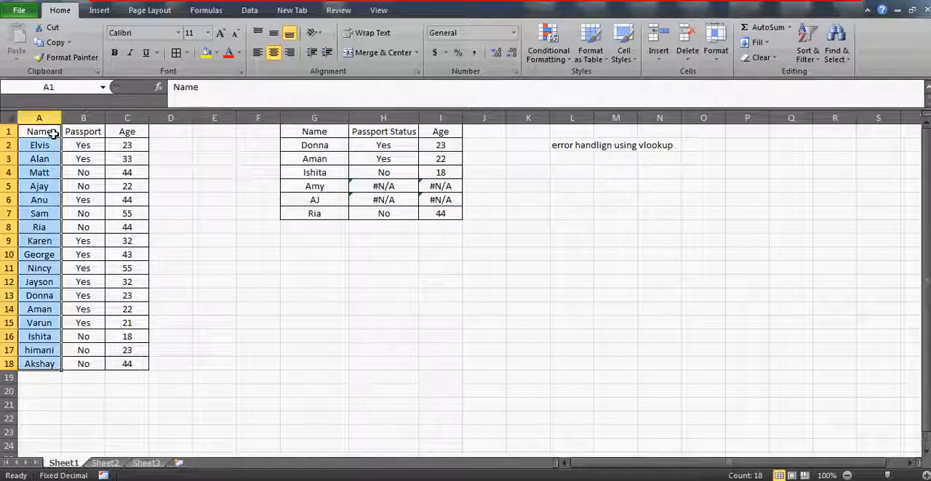
click(384, 187)
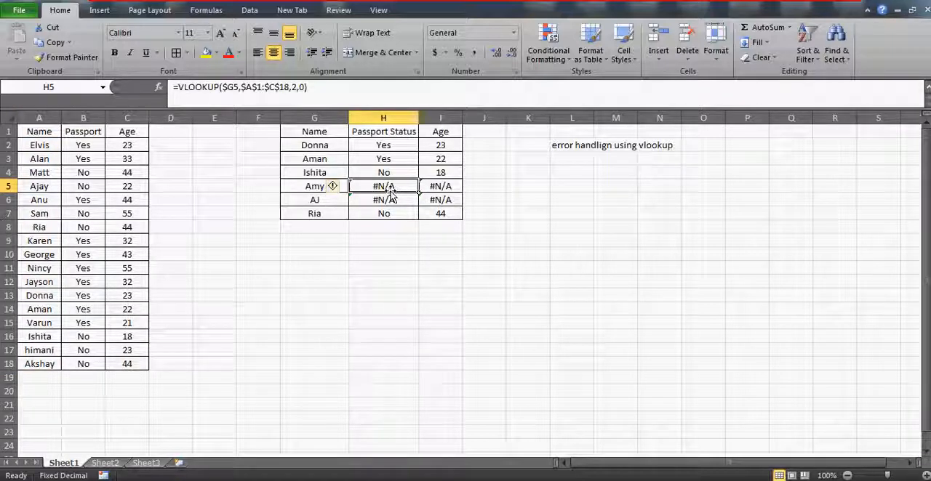
key(Left)
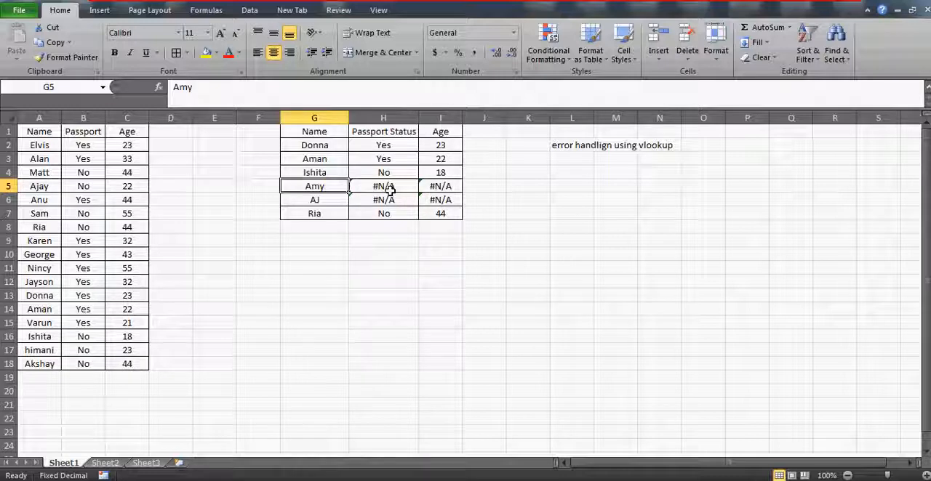
key(Right)
key(Up)
key(Up)
key(Up)
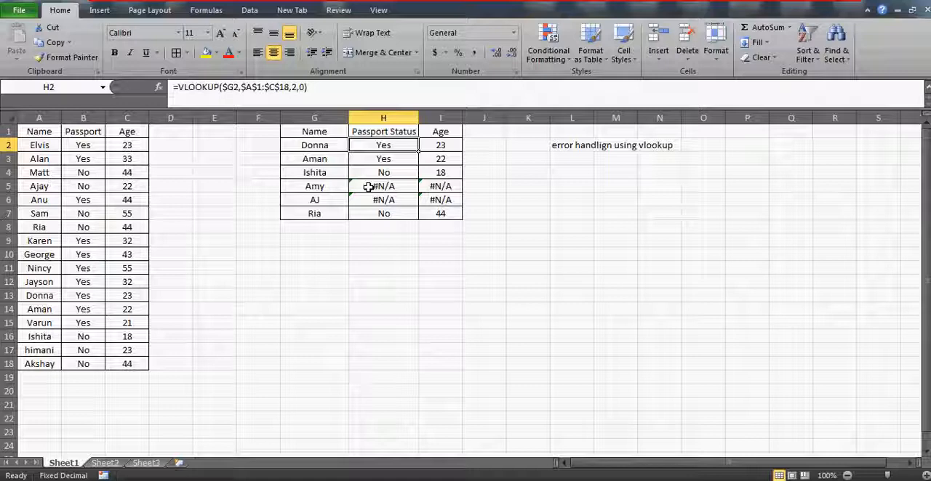
click(176, 87)
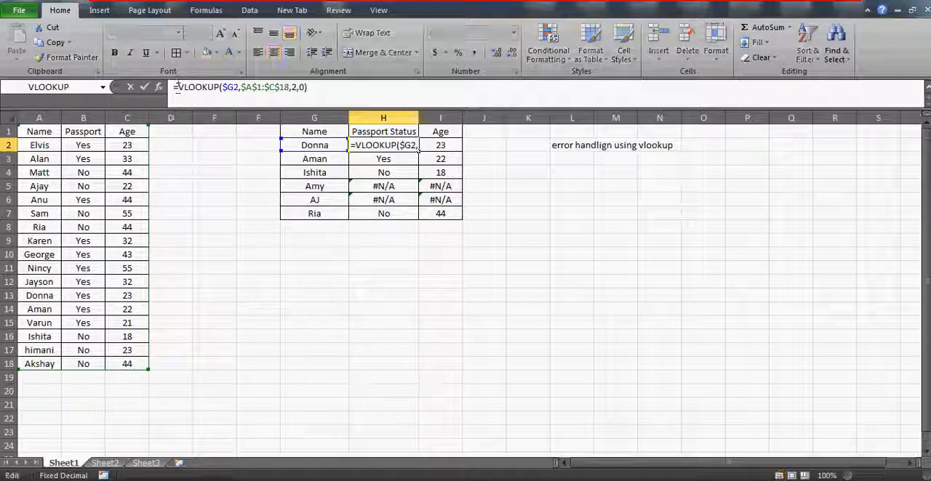
Step: Enter the note "iferror" in cell L6
click(565, 199)
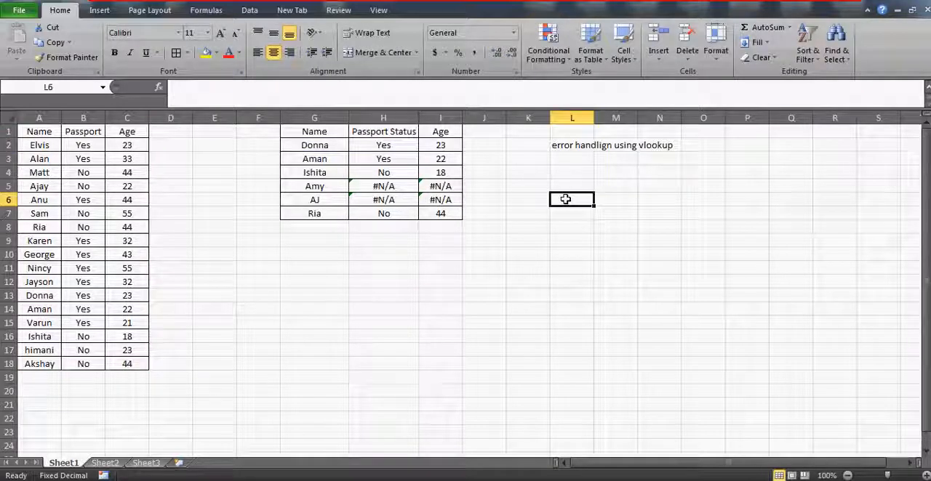
text(iferror)
key(Return)
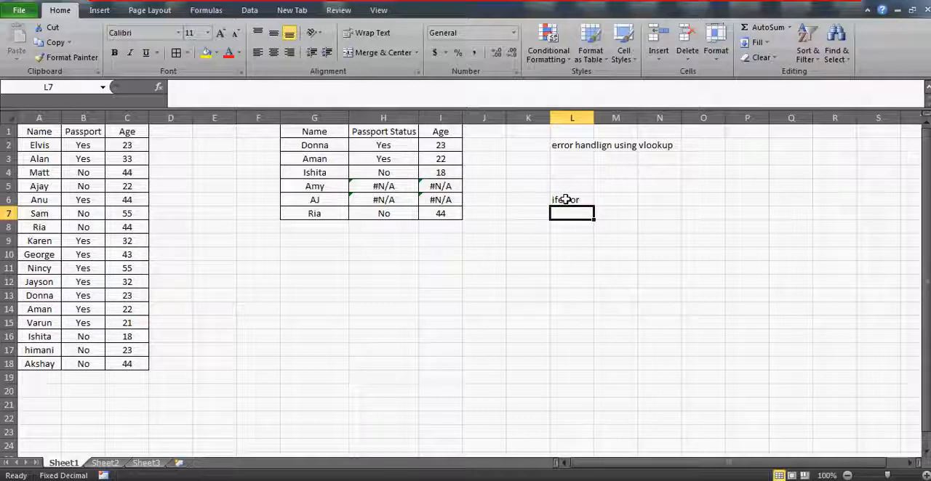
Step: Enter the sample values 2 in L9 and 0 in M9
key(Down)
key(Down)
text(2)
key(Tab)
text(0)
key(Tab)
key(Left)
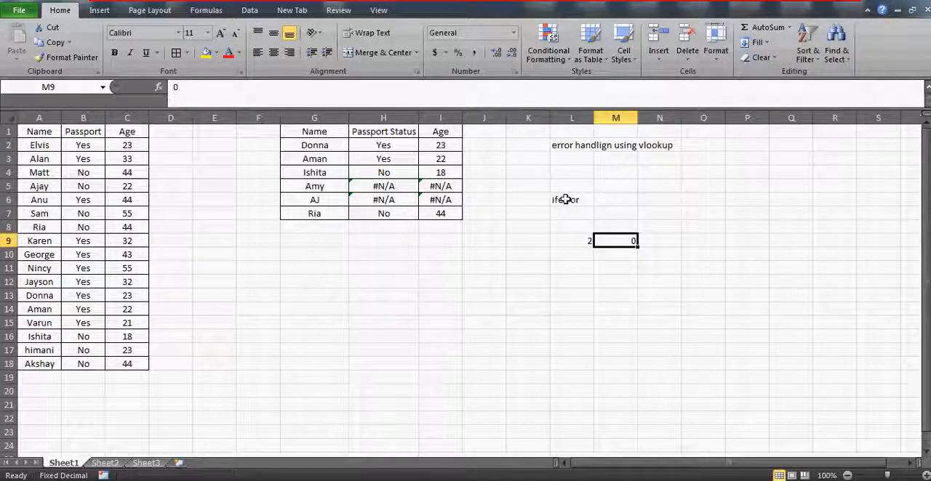
Step: Enter the division formula =L9/M9 in cell O9
key(Right)
key(Right)
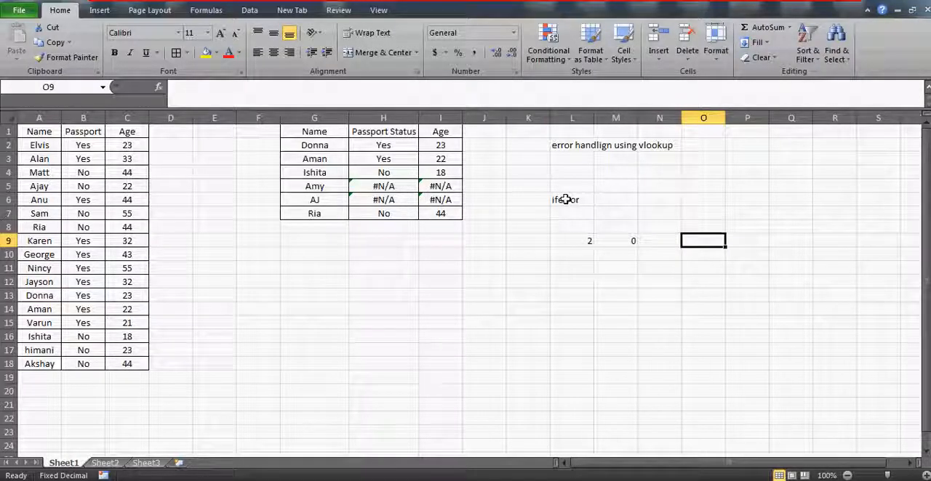
text(=)
key(Left)
key(Left)
key(Left)
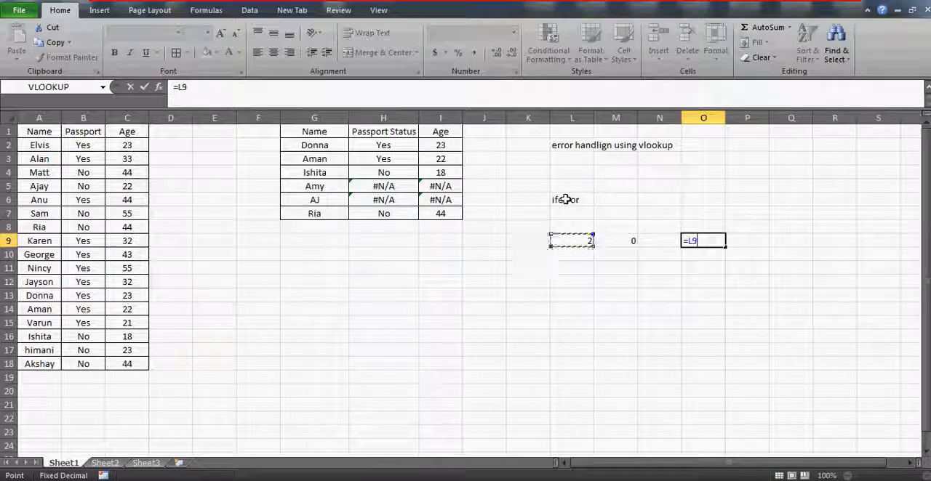
text(/)
key(Left)
key(Left)
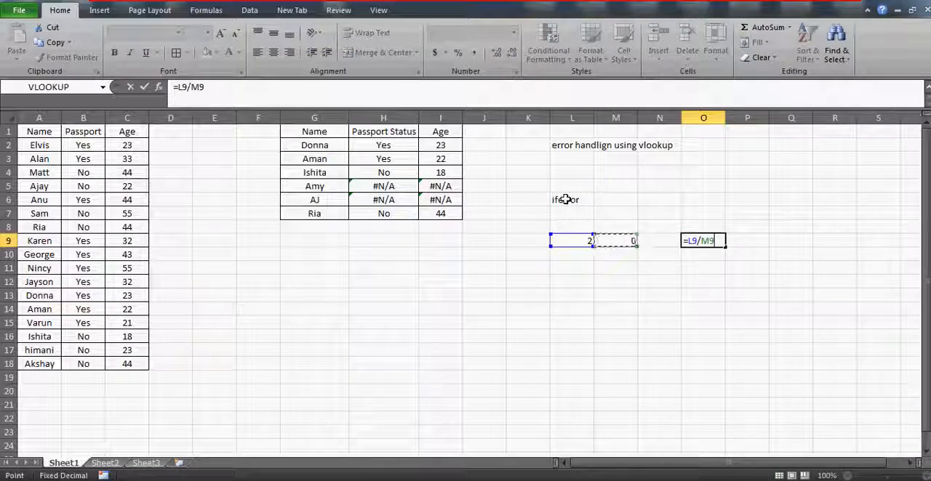
key(ctrl+Return)
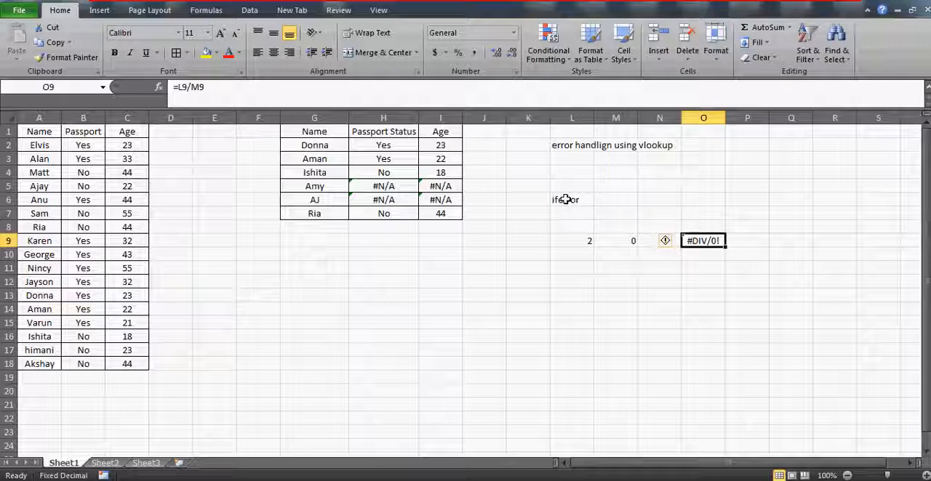
Step: Begin wrapping the O9 formula in IFERROR, with L9/M9 as the value argument
drag(565, 199, 655, 294)
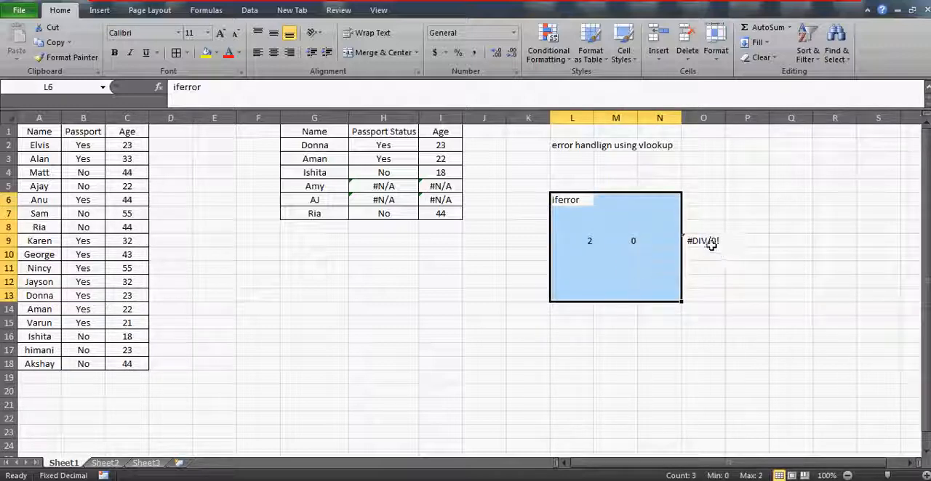
click(705, 242)
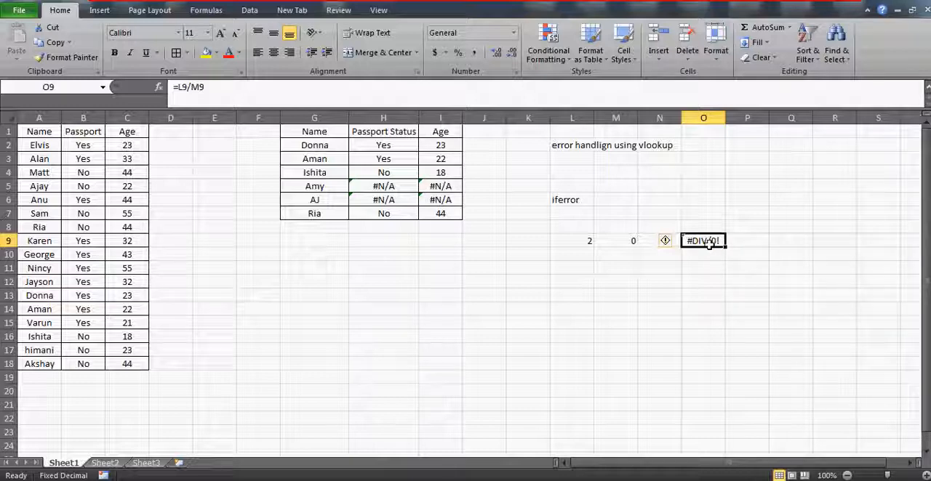
click(181, 87)
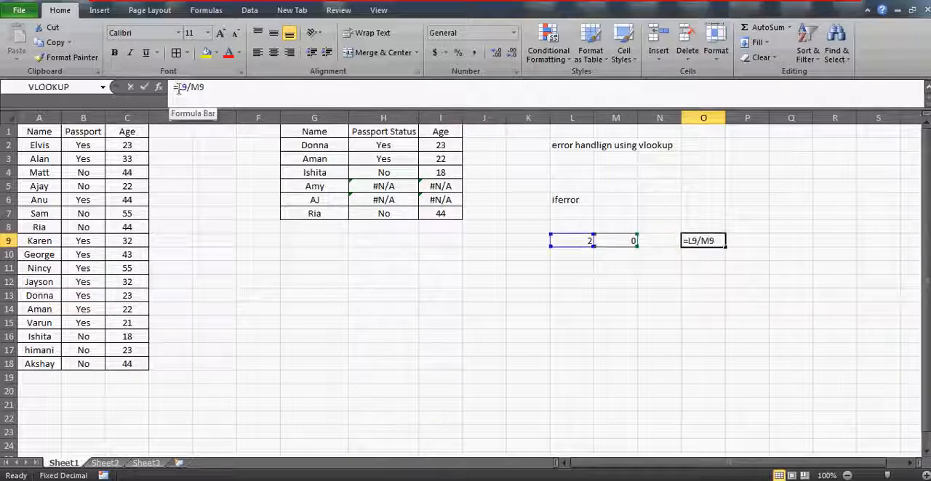
text(if)
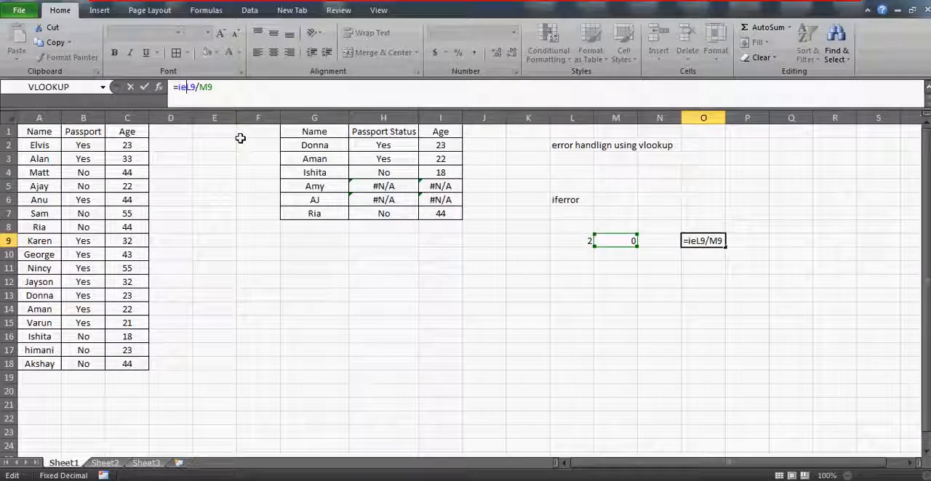
text(error()
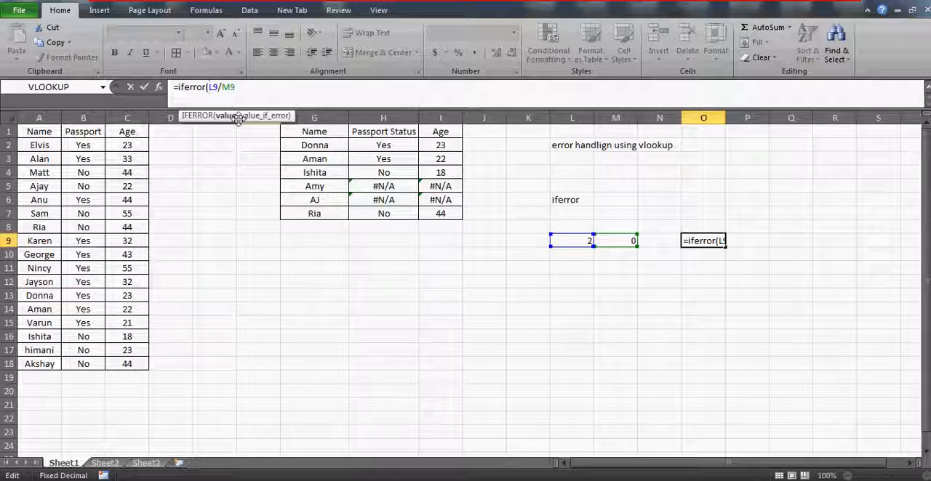
click(252, 80)
click(254, 86)
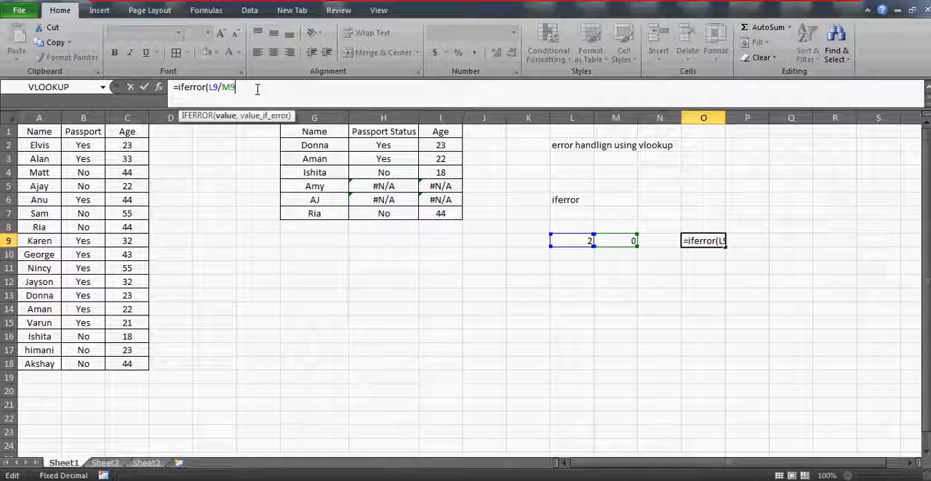
Step: Complete the O9 IFERROR formula with "Cannot be divided by 0" as the value if error
text(,)
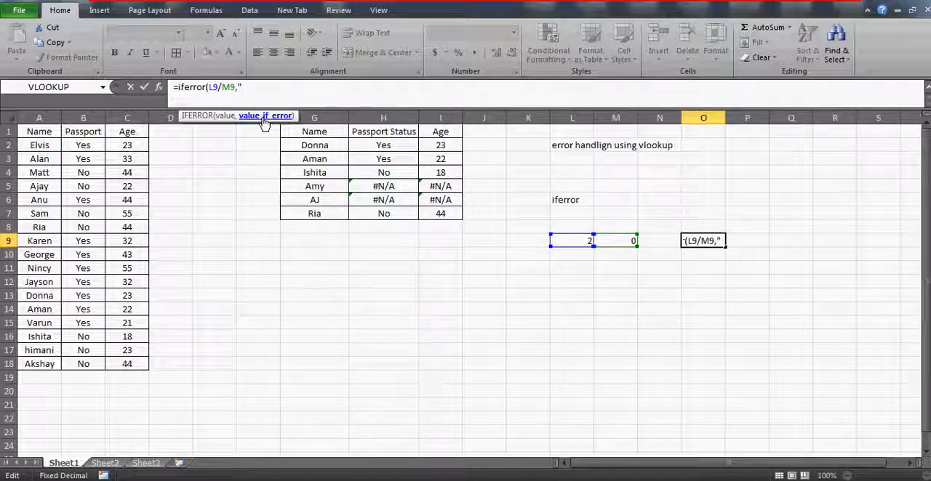
text(d)
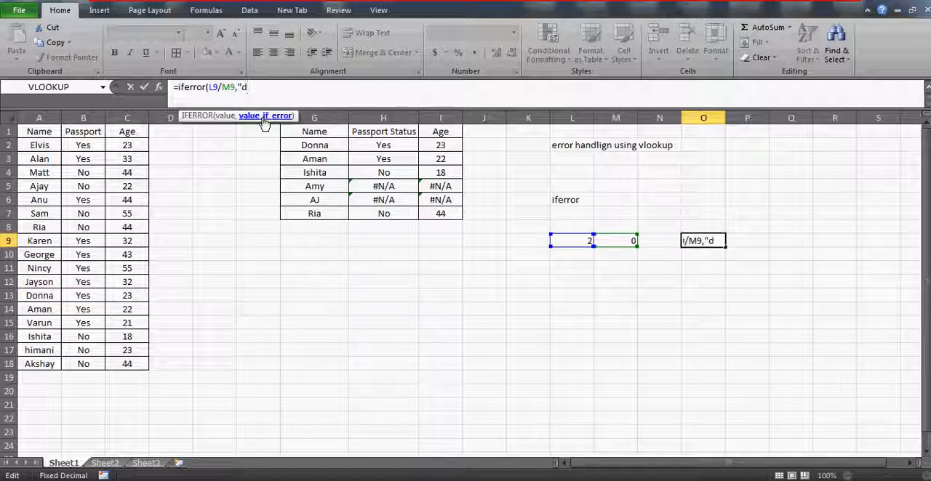
text(c)
text(Cannot be di)
text(vided by )
text(0)
text(")
text())
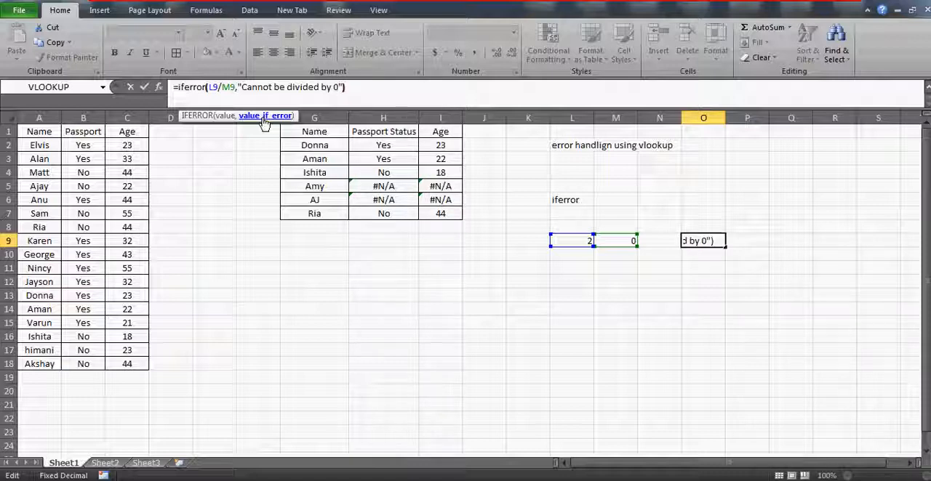
key(Return)
key(Up)
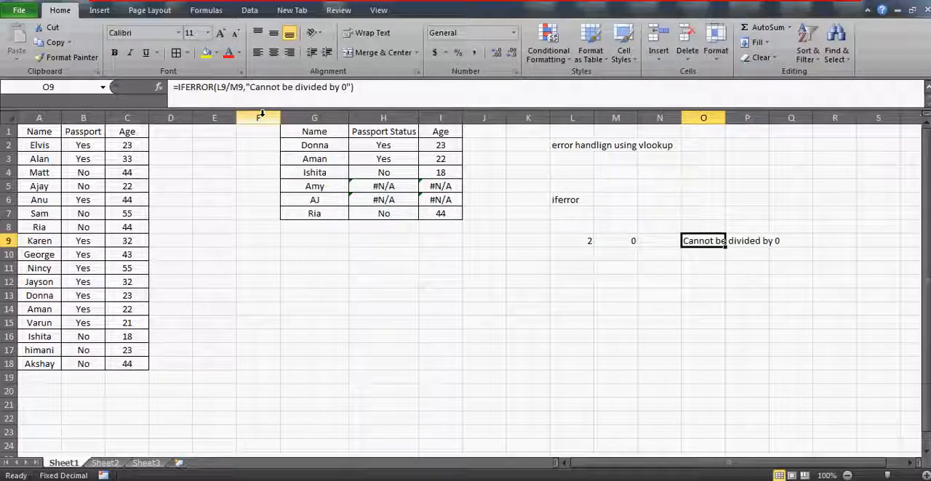
Step: Autofit column O to the width of the message in O9
double_click(725, 118)
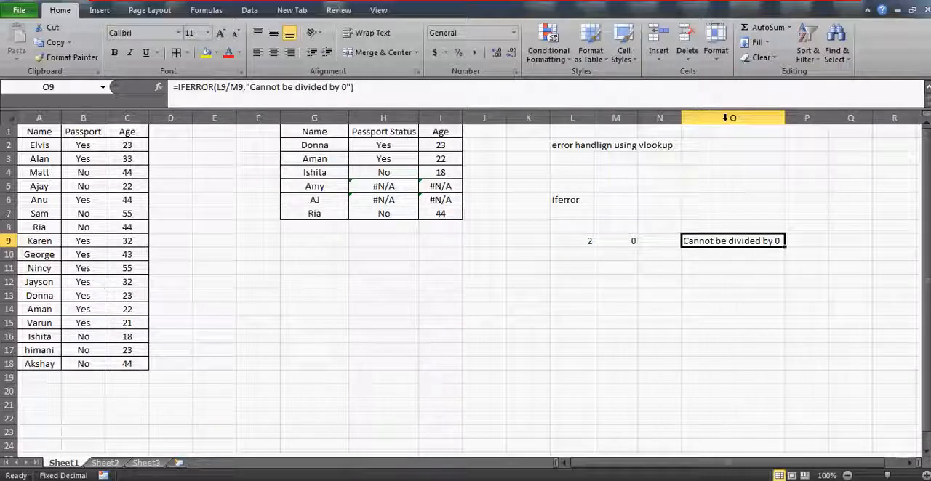
key(Right)
key(Left)
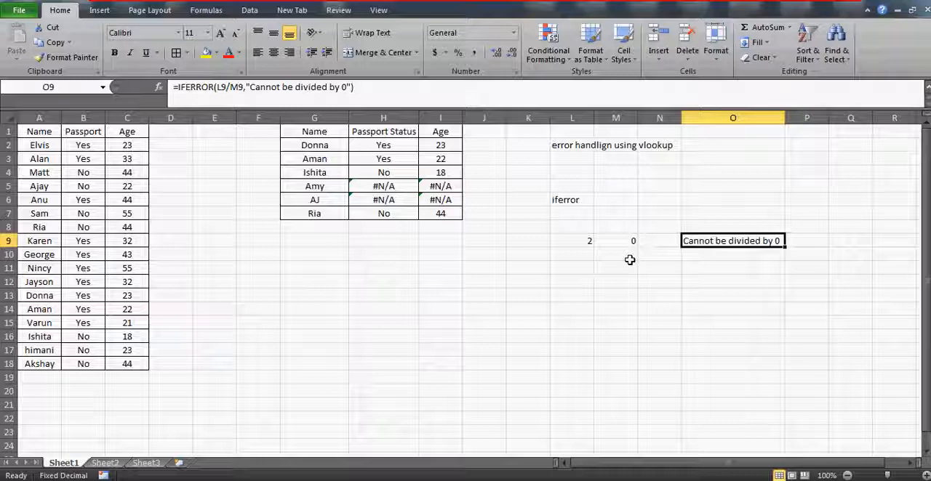
Step: Change the divisor in M9 to 2 and check the IFERROR result in O9
key(Left)
key(Left)
key(Left)
key(Right)
key(Right)
key(Right)
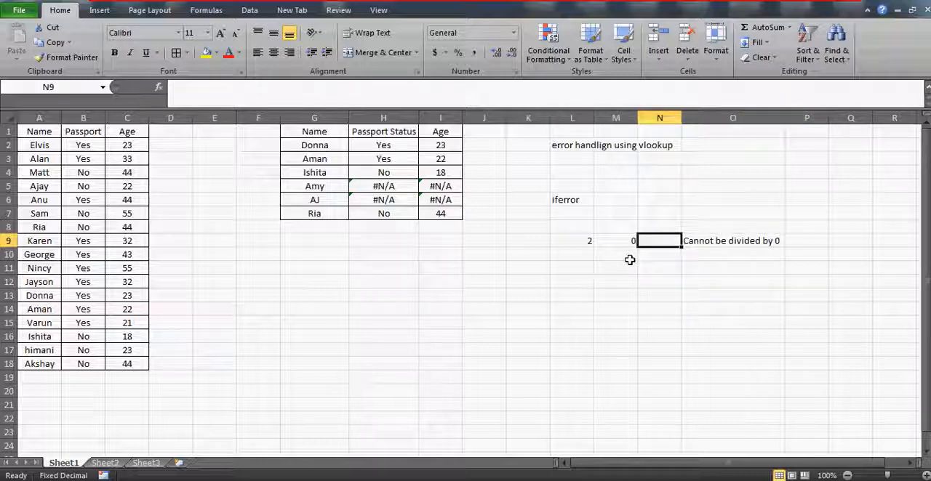
key(Left)
key(Left)
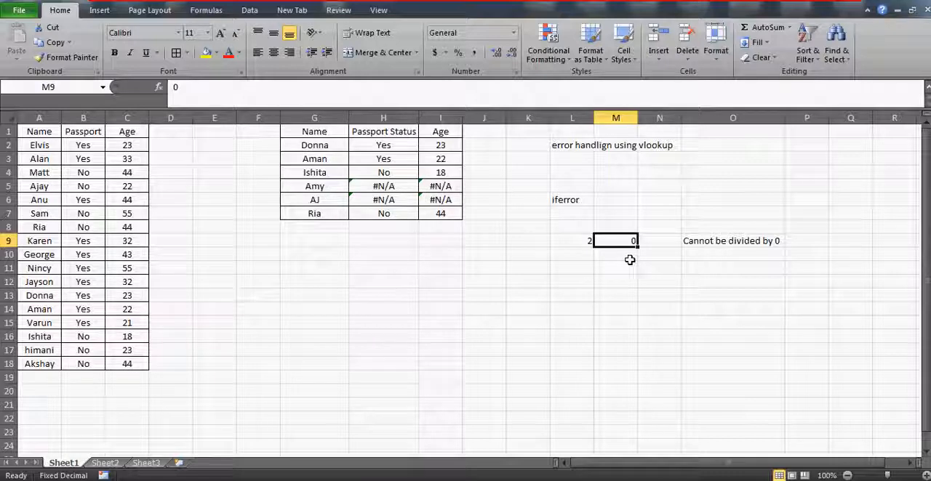
text(2)
key(Return)
key(Up)
key(Right)
key(Right)
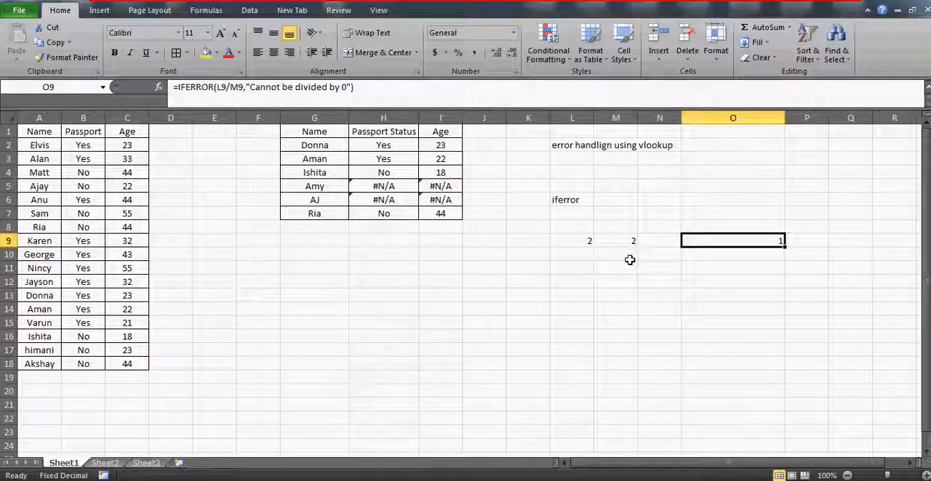
Step: Replace the error message in the O9 IFERROR formula with an empty string ""
click(234, 87)
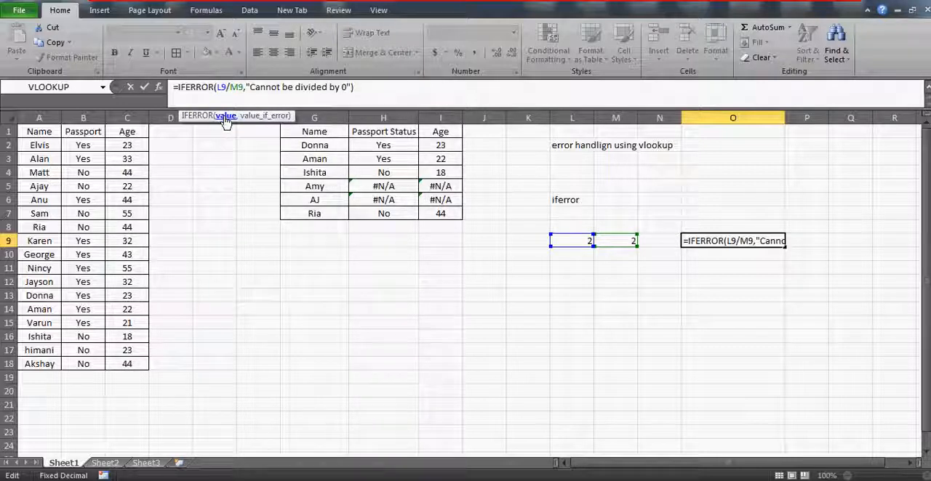
key(ctrl+Return)
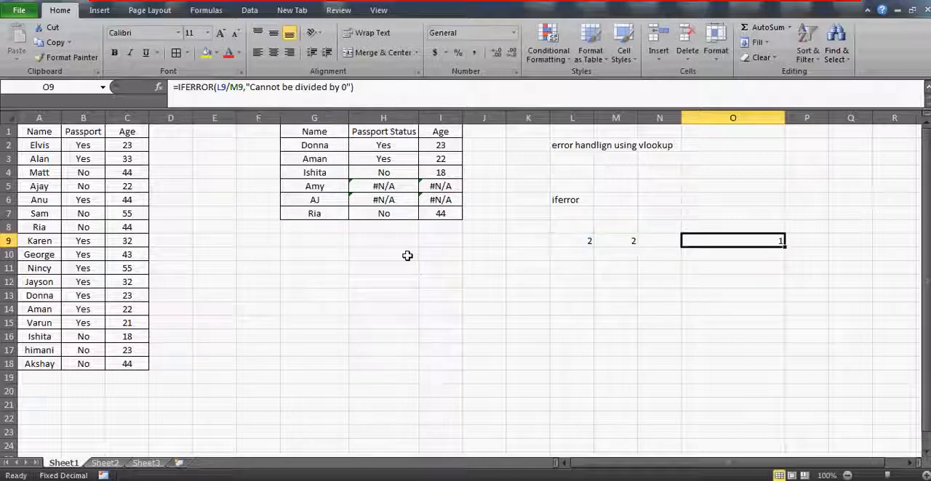
click(350, 88)
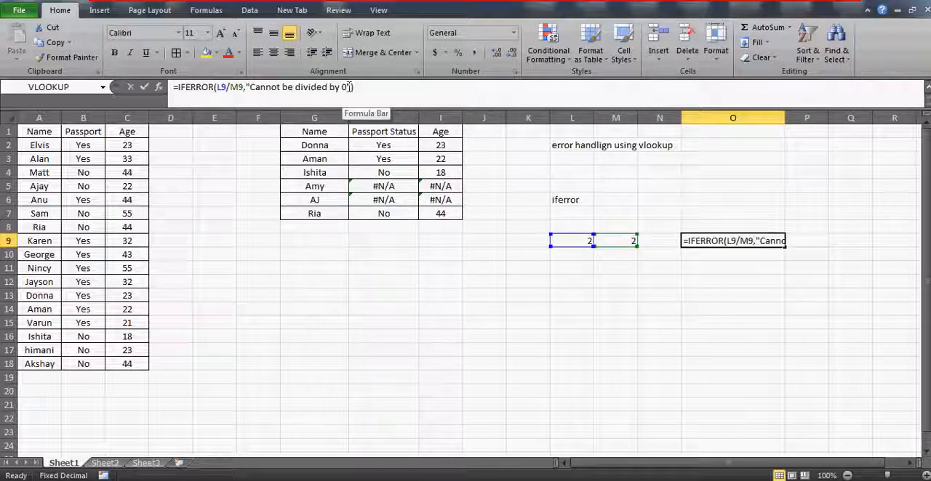
key(BackSpace)
key(BackSpace)
key(BackSpace)
key(BackSpace)
key(BackSpace)
key(BackSpace)
key(BackSpace)
key(BackSpace)
key(BackSpace)
key(BackSpace)
key(BackSpace)
key(BackSpace)
key(BackSpace)
key(BackSpace)
key(BackSpace)
key(BackSpace)
key(BackSpace)
key(BackSpace)
key(BackSpace)
key(BackSpace)
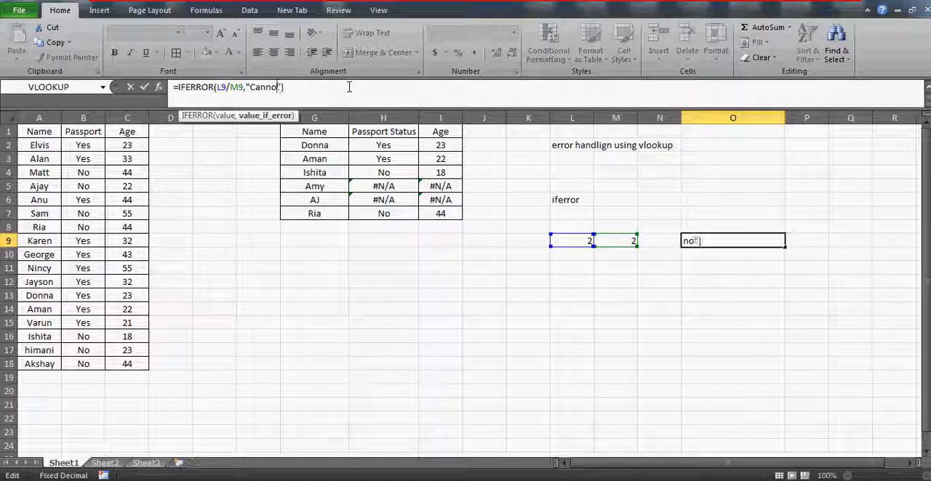
key(BackSpace)
key(BackSpace)
key(ctrl+Return)
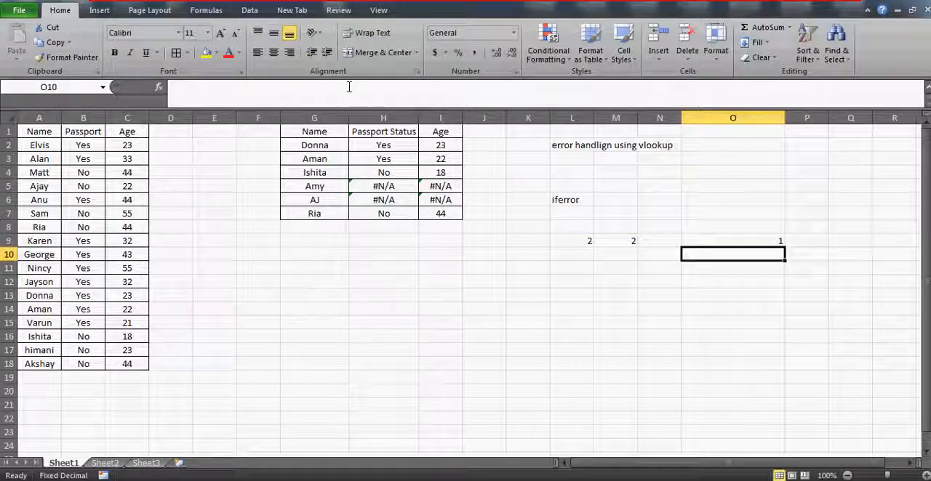
Step: Set the divisor in M9 to 0 and check the IFERROR result in O9
key(Left)
key(Left)
text(0)
key(Return)
key(Up)
key(Right)
key(Right)
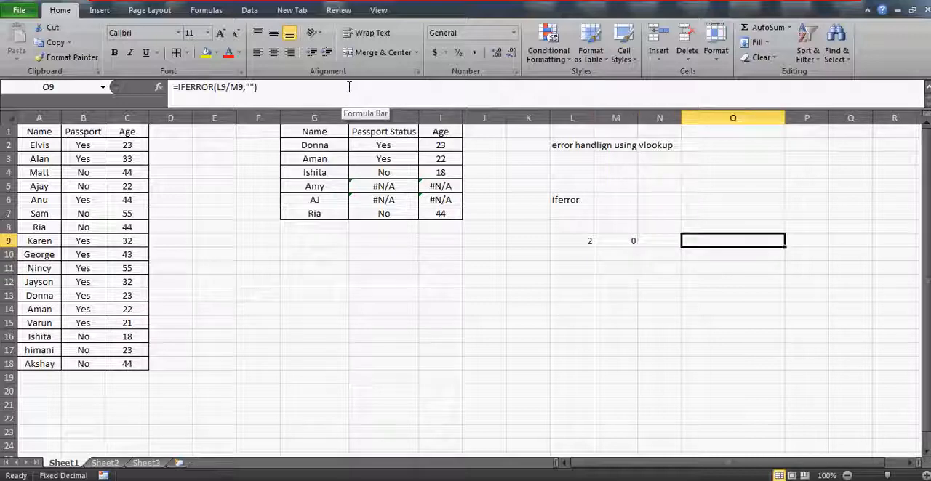
key(Left)
key(Right)
Step: Wrap the VLOOKUP in H2 in IFERROR, with an empty string "" as the value if error
click(377, 143)
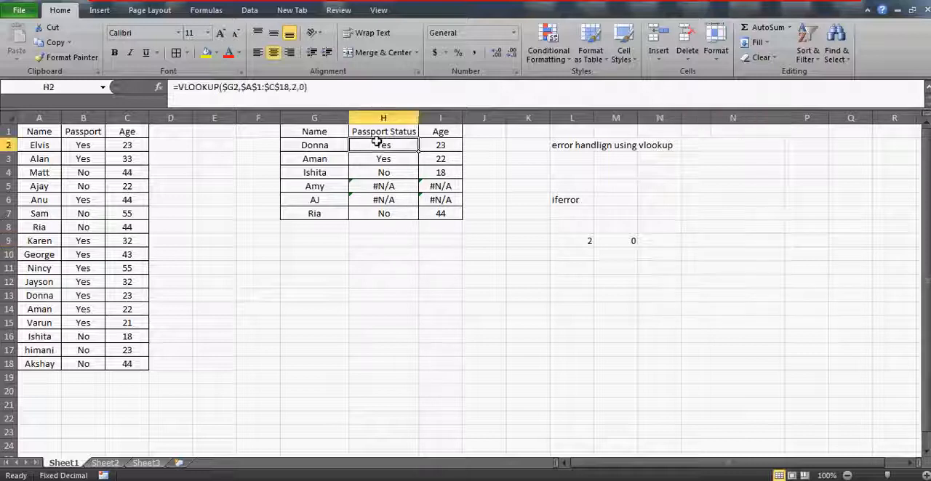
click(177, 86)
text(ife)
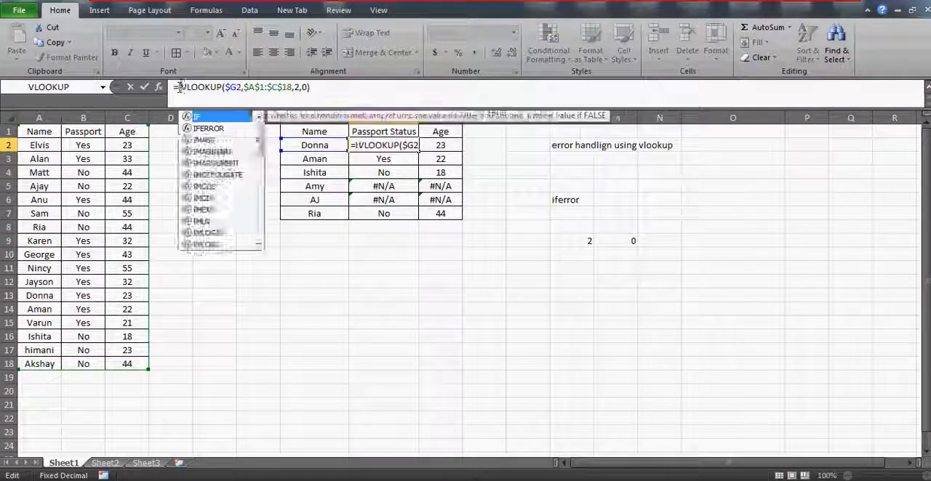
text(rror)
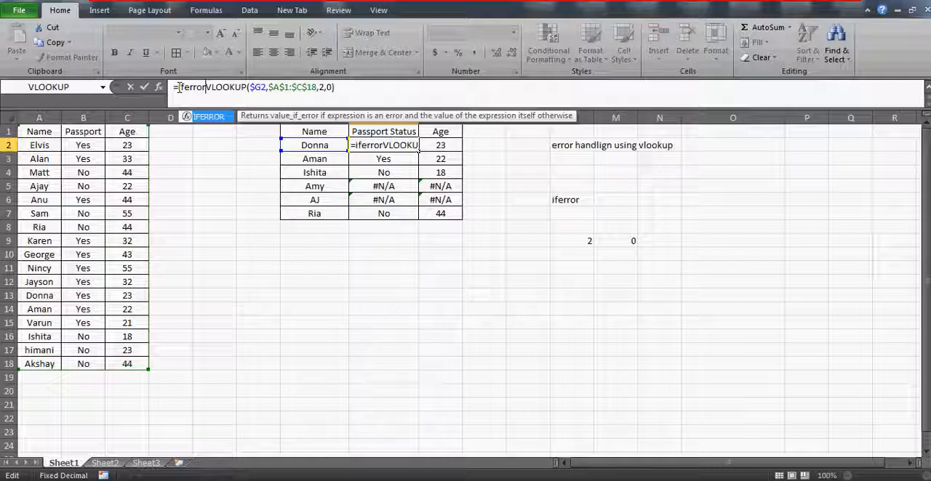
text(()
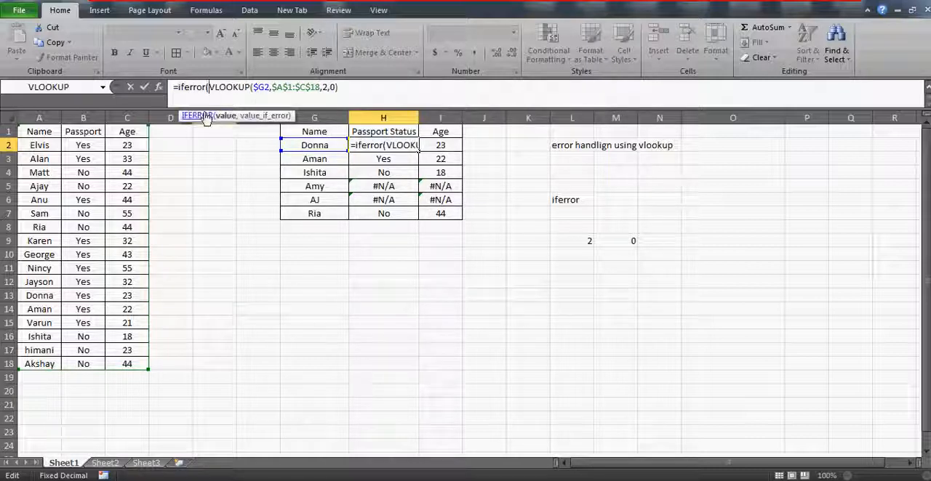
click(371, 88)
text(,)
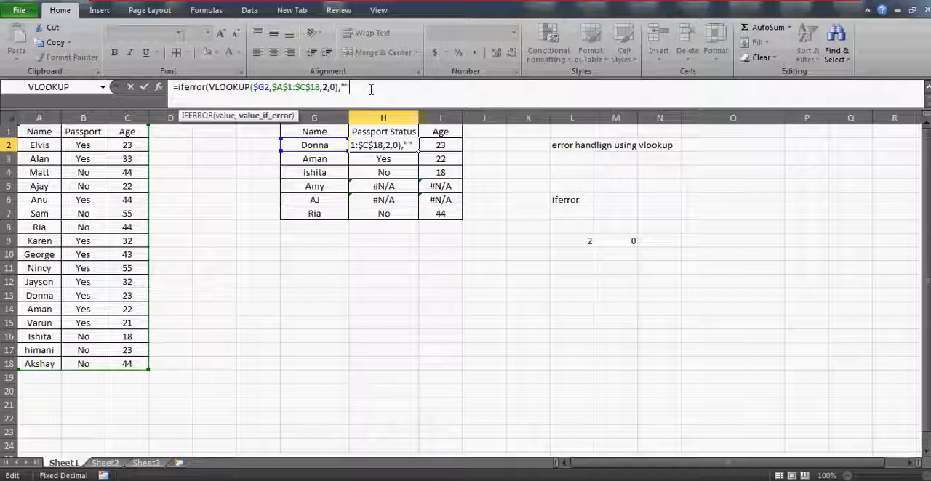
text(""))
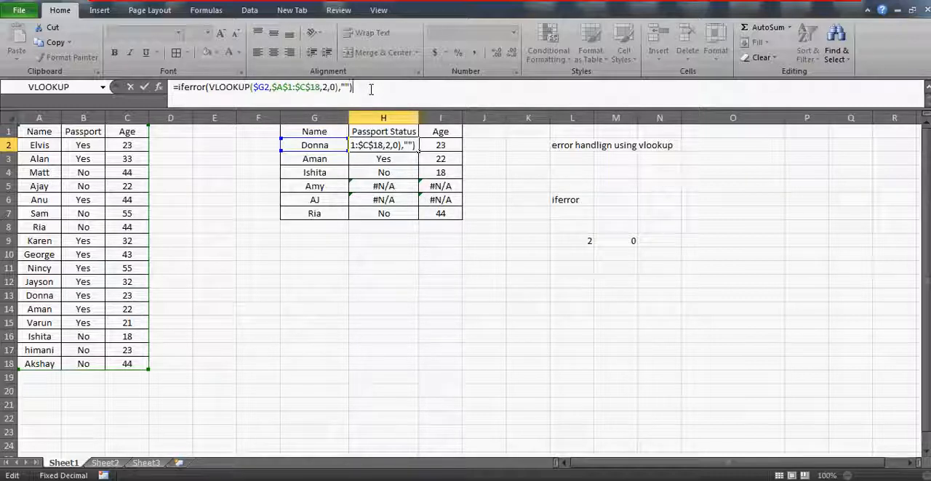
key(ctrl+Return)
Step: Copy the IFERROR formula from H2 into the Age cells I2:I7
key(ctrl+c)
key(Right)
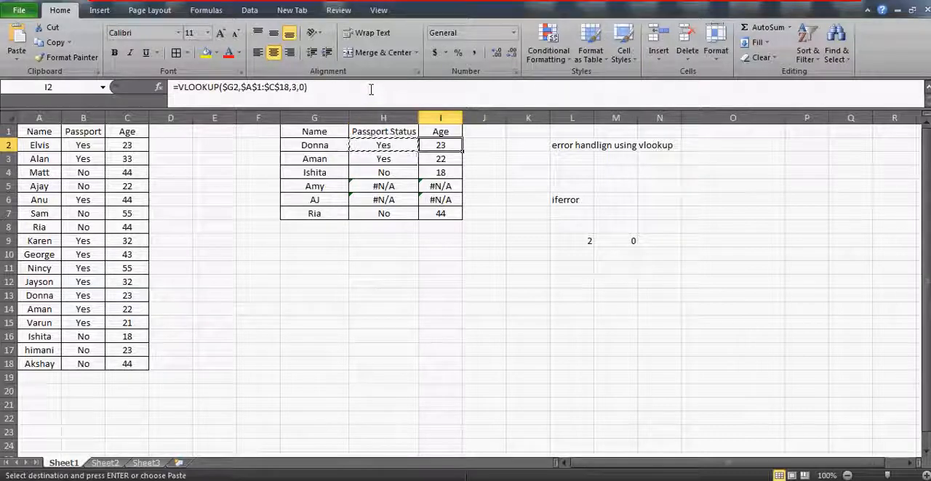
key(shift+Down)
key(shift+Down)
key(shift+Down)
key(shift+Down)
key(shift+Down)
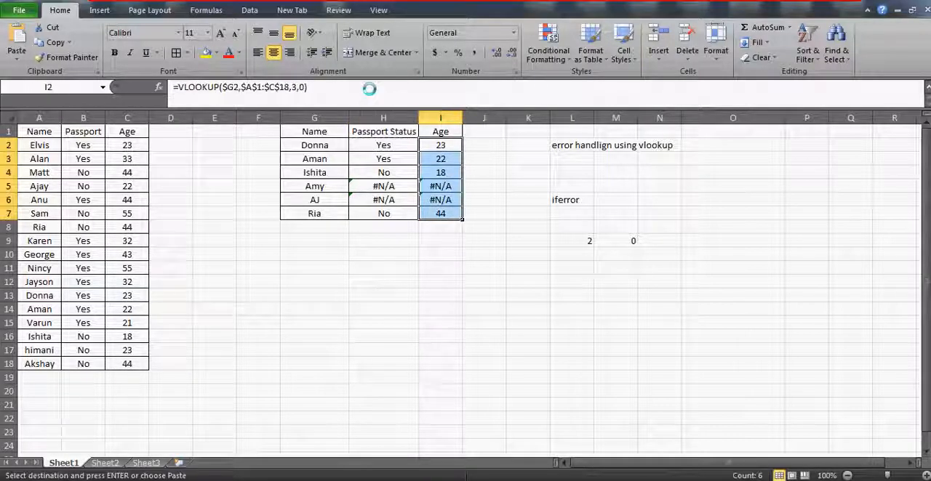
key(ctrl+v)
Step: Paste the copied H2 formula into the remaining Passport Status cells H3:H7
key(Left)
key(Down)
key(shift+Down)
key(shift+Down)
key(shift+Down)
key(shift+Down)
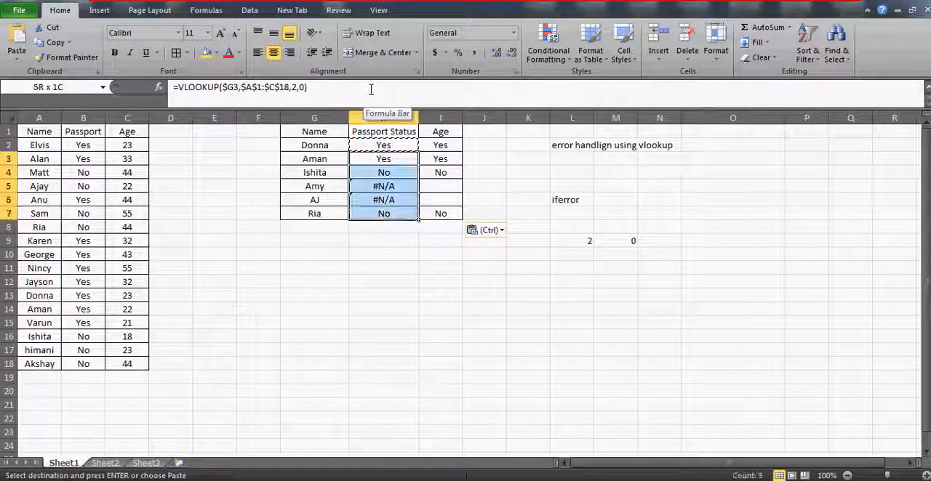
key(ctrl+v)
Step: Examine the IFERROR results and formulas in the Passport Status column, including the rows without a match
key(Down)
key(Down)
key(Down)
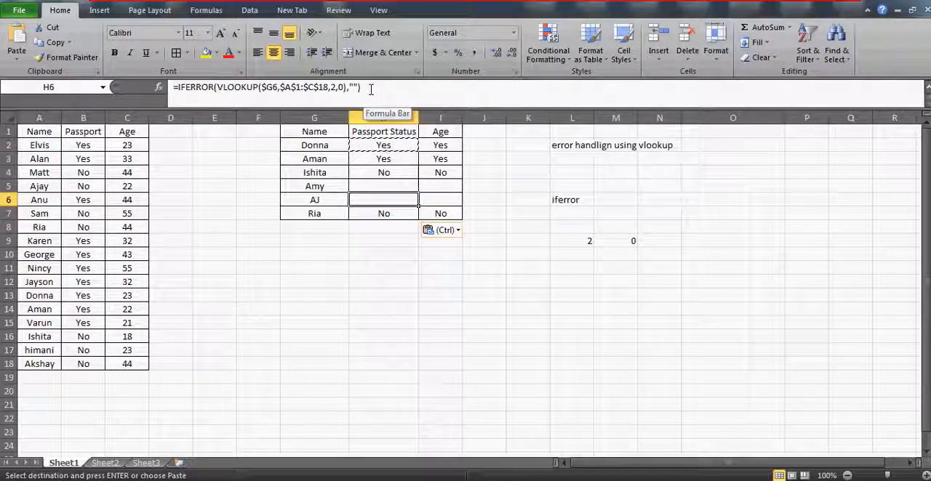
click(391, 186)
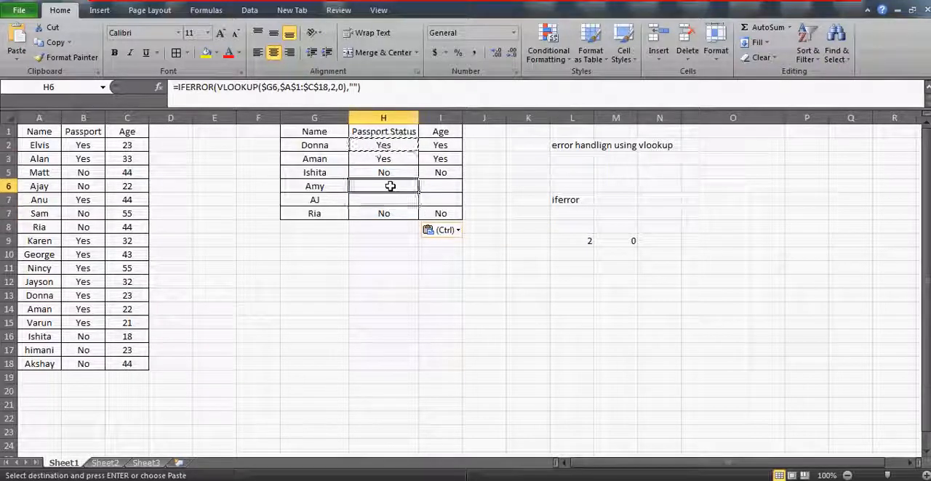
key(Down)
key(Up)
key(Up)
key(Up)
key(Up)
key(Up)
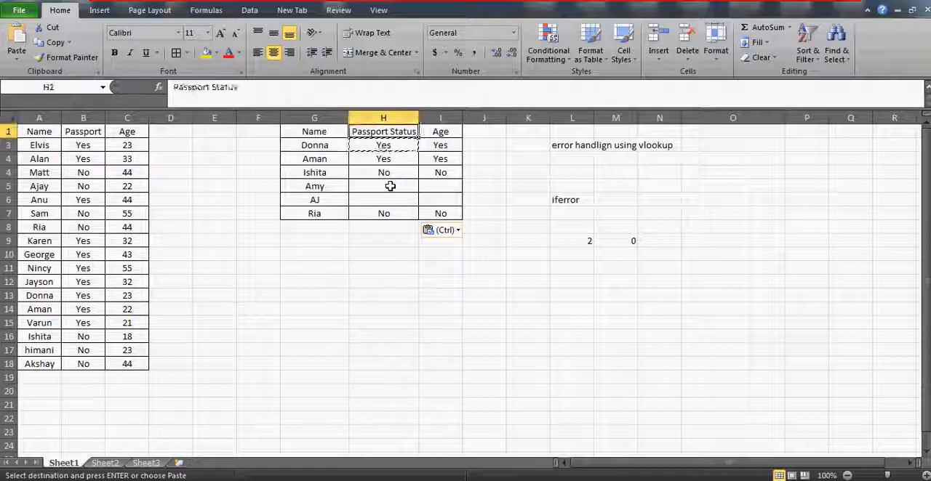
key(Left)
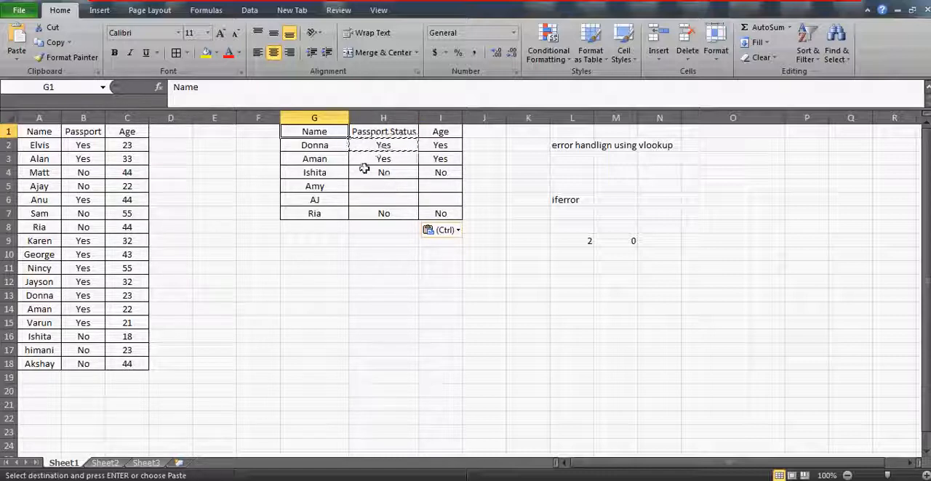
key(Escape)
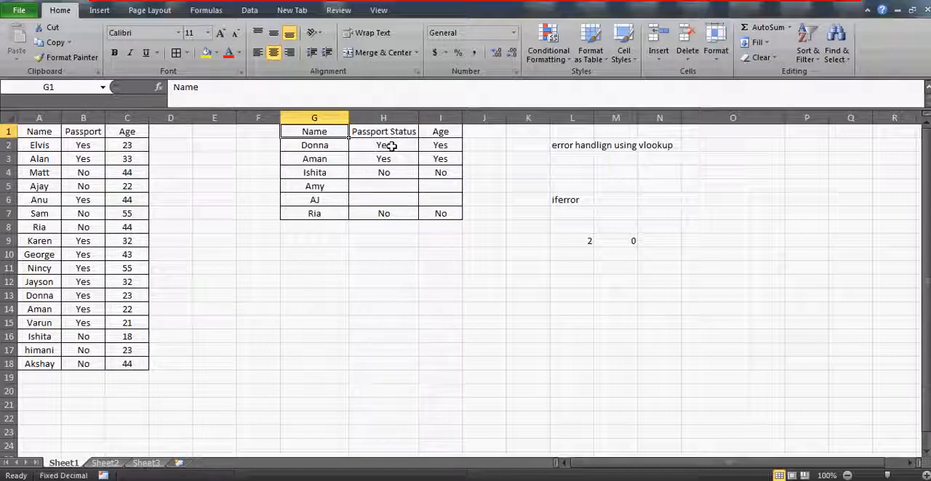
click(392, 146)
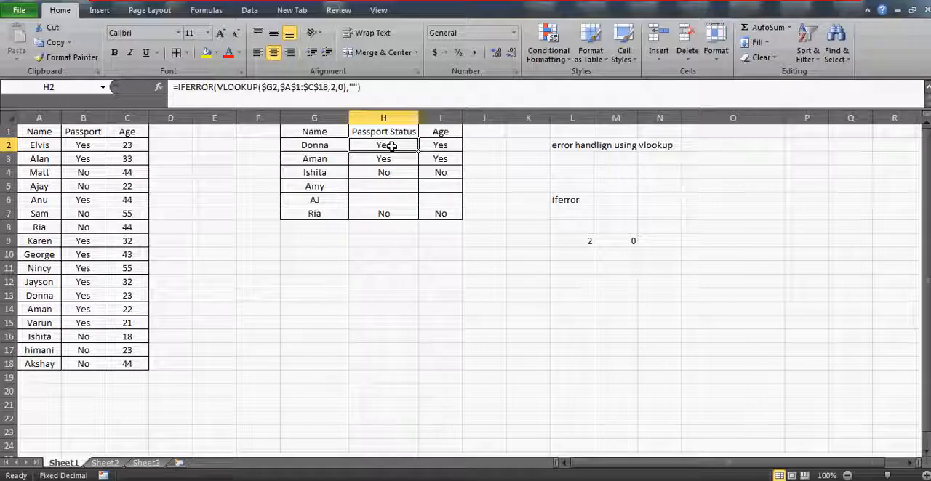
Step: Enter the contact e-mail address in cell G12
click(322, 283)
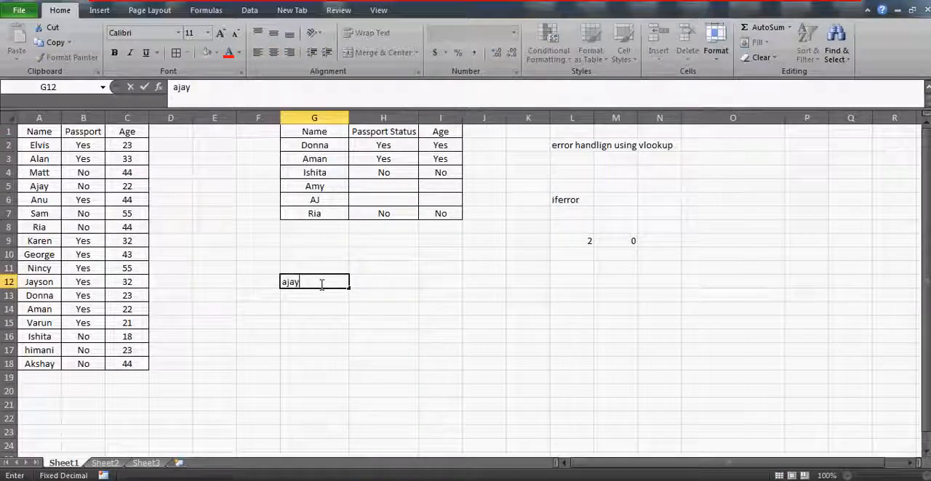
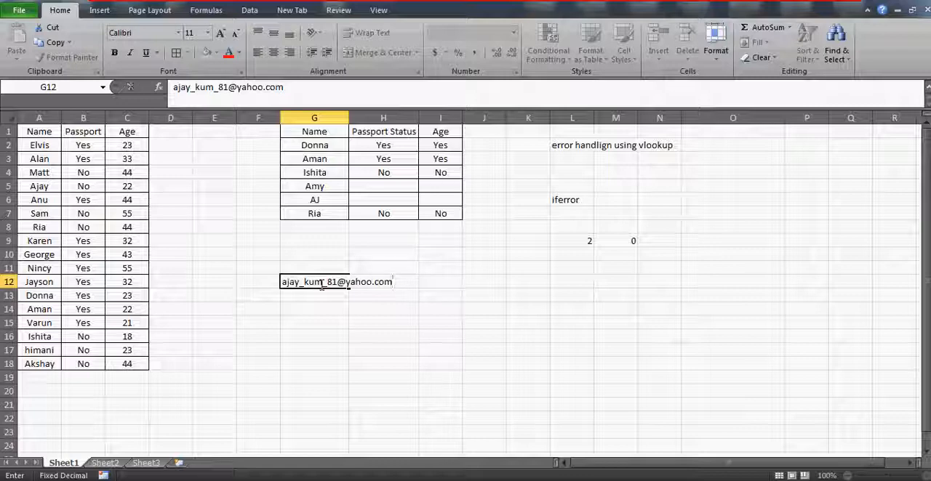
key(Return)
click(345, 324)
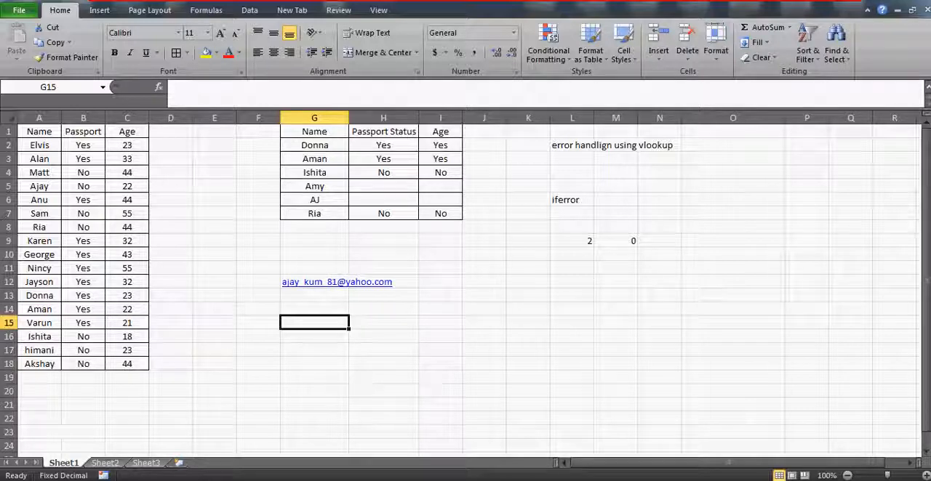
mouse_move(470, 479)
click(304, 337)
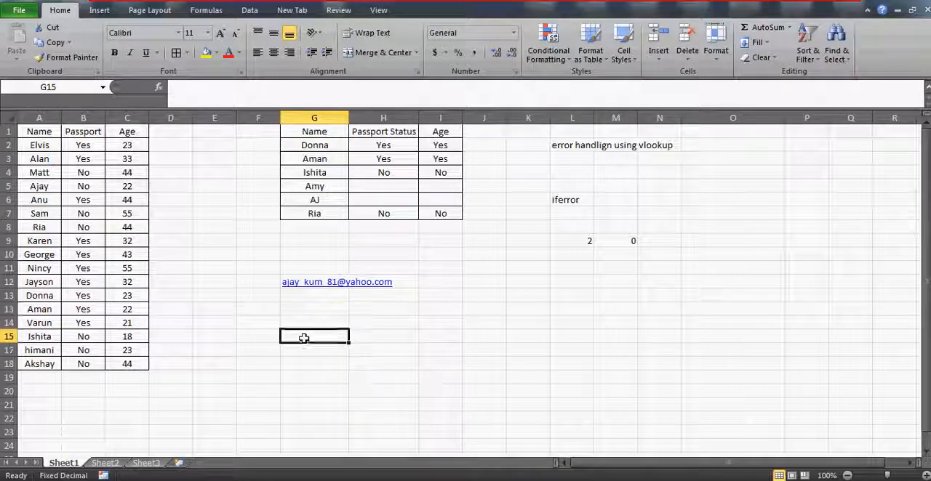
click(308, 321)
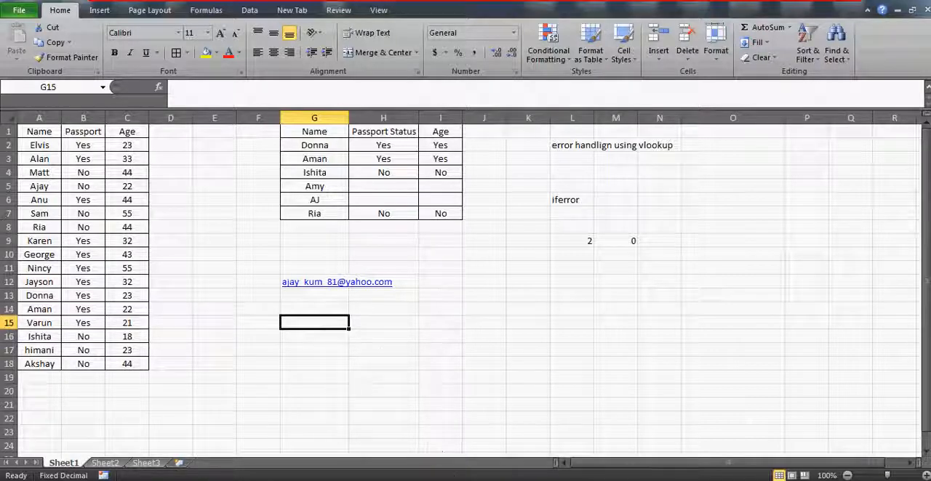
click(585, 480)
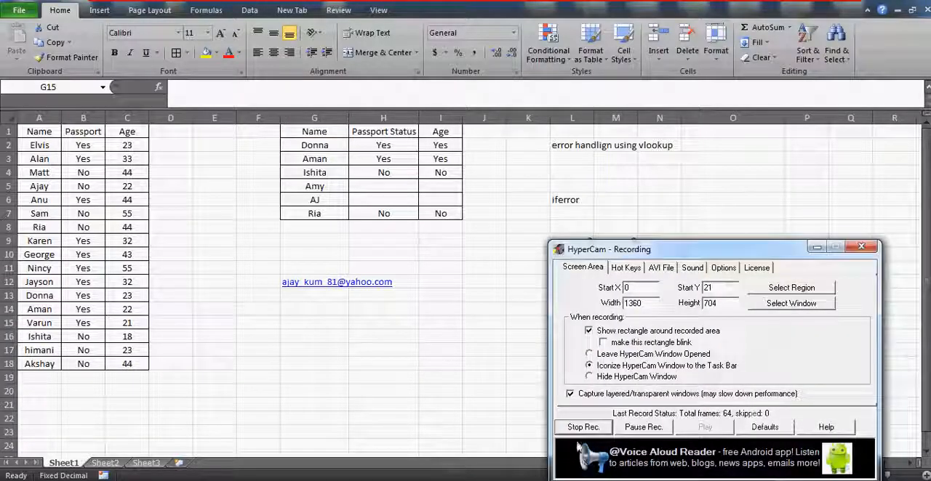